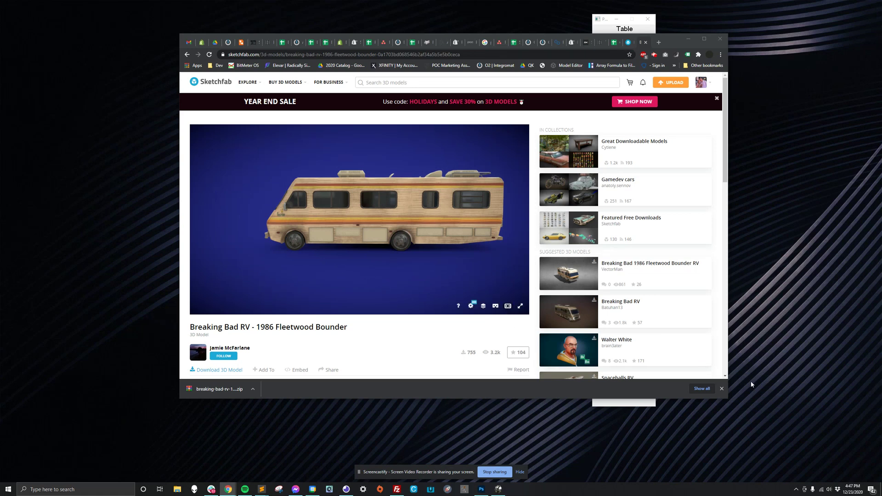
Dismiss the download bar and orbit the RV to view its rear, side and underside.
click(722, 389)
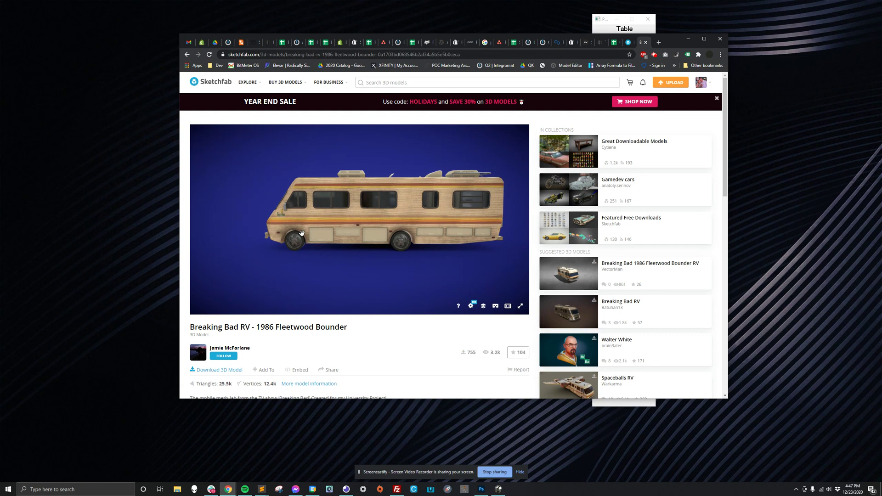
drag(305, 230, 385, 221)
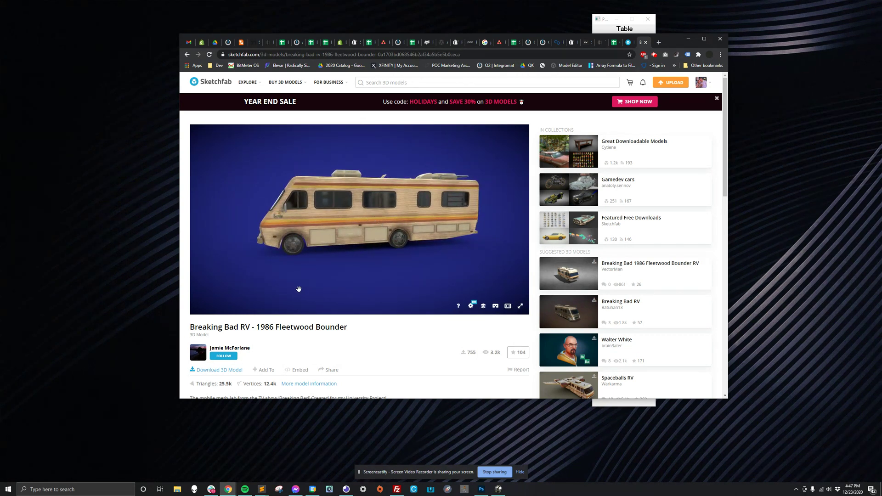
mouse_move(317, 216)
mouse_down()
mouse_move(374, 229)
mouse_move(312, 222)
mouse_up()
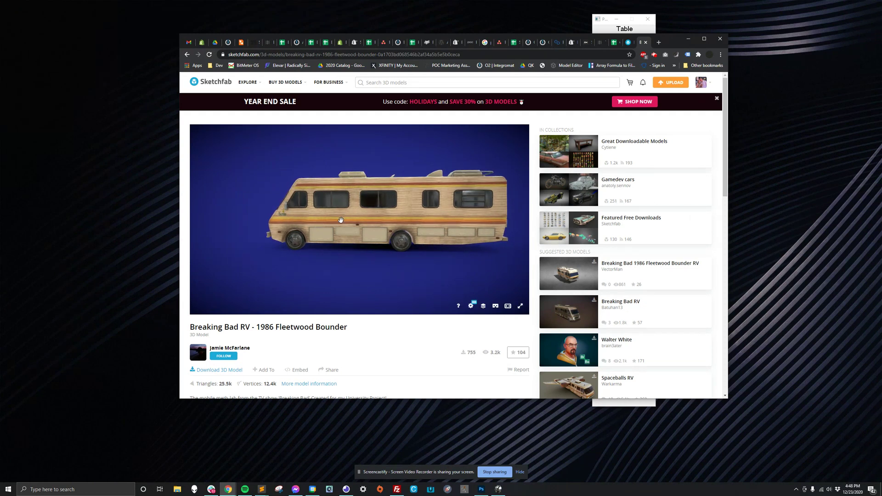
drag(346, 222, 348, 222)
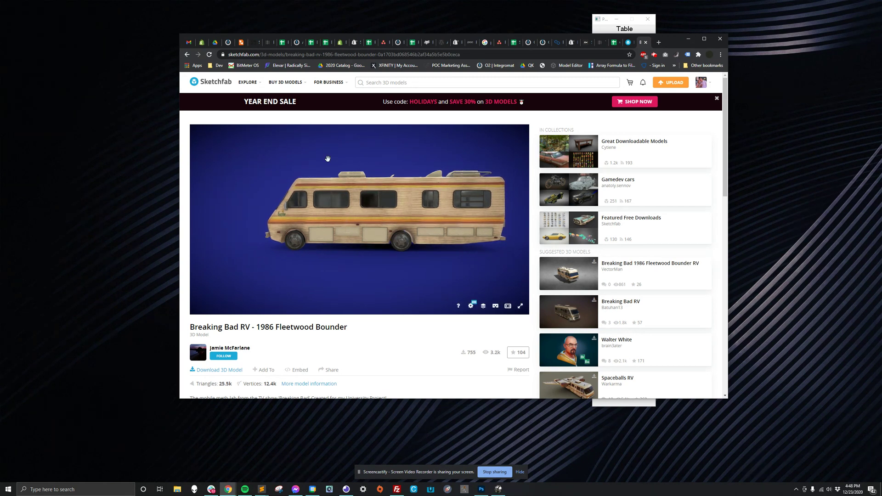
drag(361, 221, 388, 205)
Check the RV's download formats, cancel the original dae download, and open File Explorer.
click(229, 371)
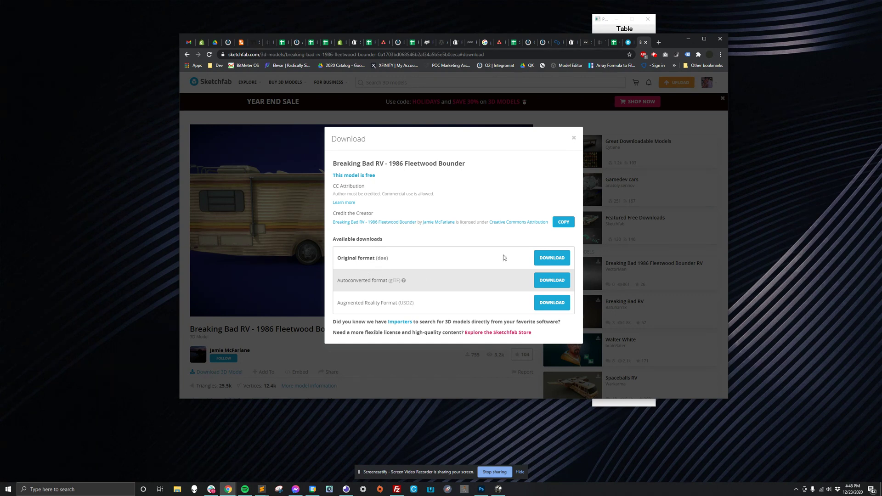
click(549, 260)
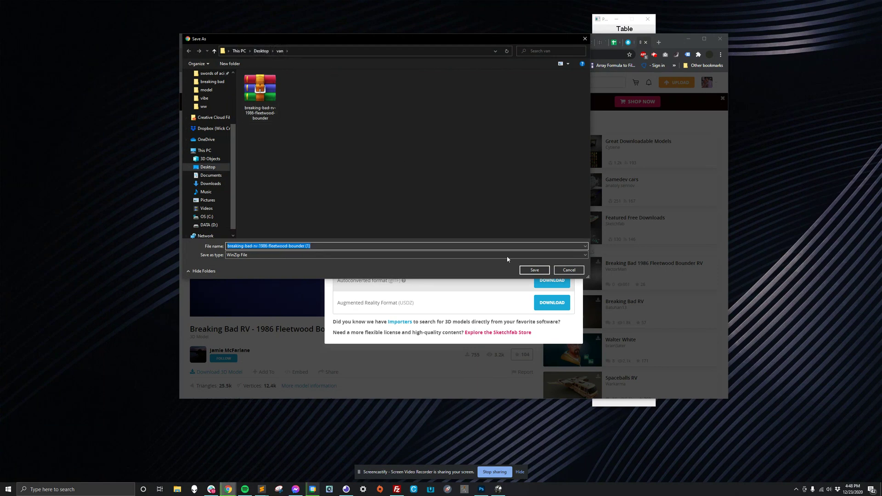
click(568, 271)
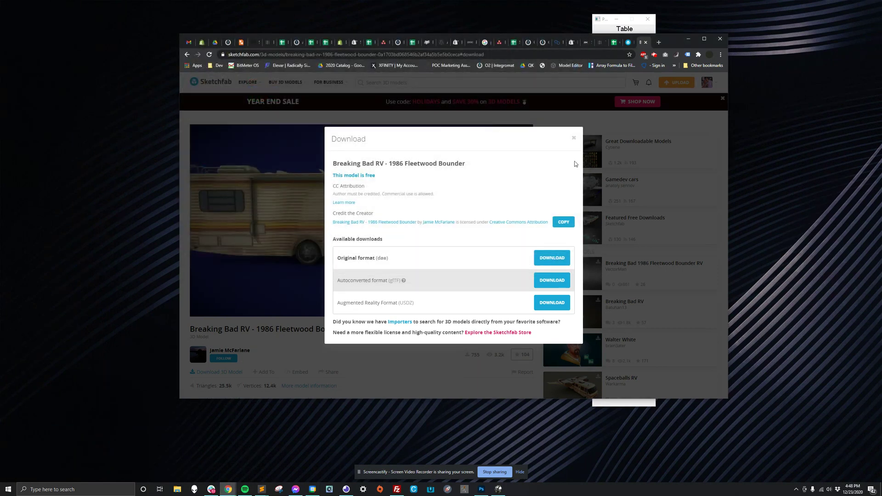
click(573, 138)
key(super+e)
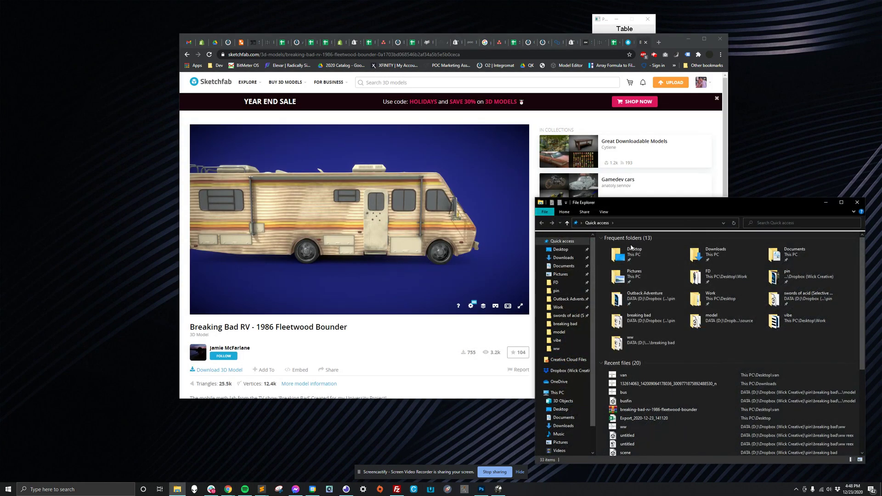
Extract the RV RAR archive in Desktop > van with WinRAR, creating the source folder.
double_click(633, 252)
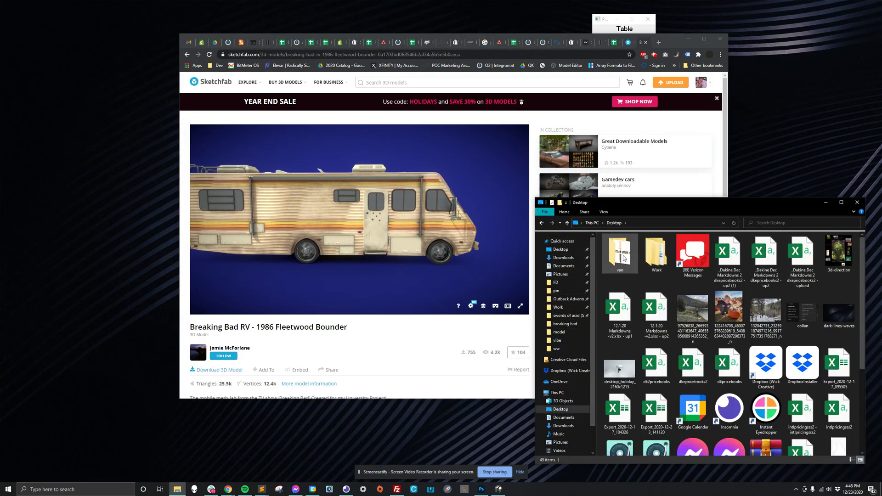
double_click(624, 258)
drag(689, 206, 533, 163)
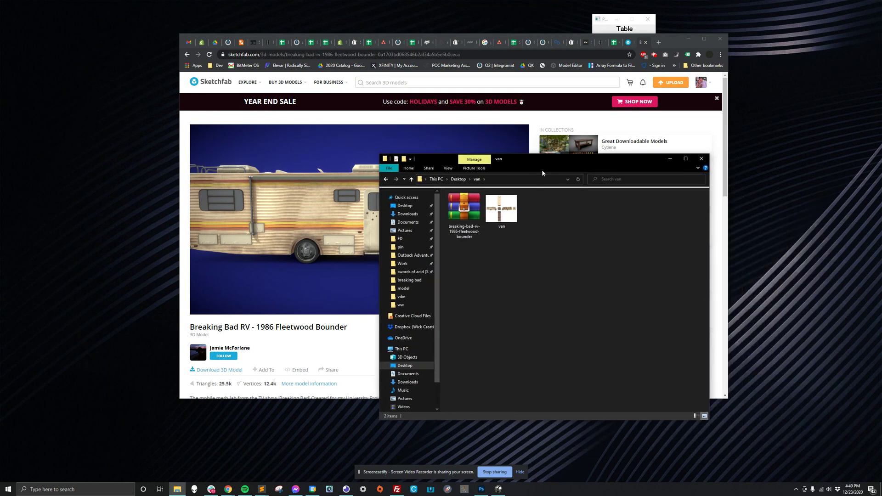
right_click(499, 205)
click(464, 205)
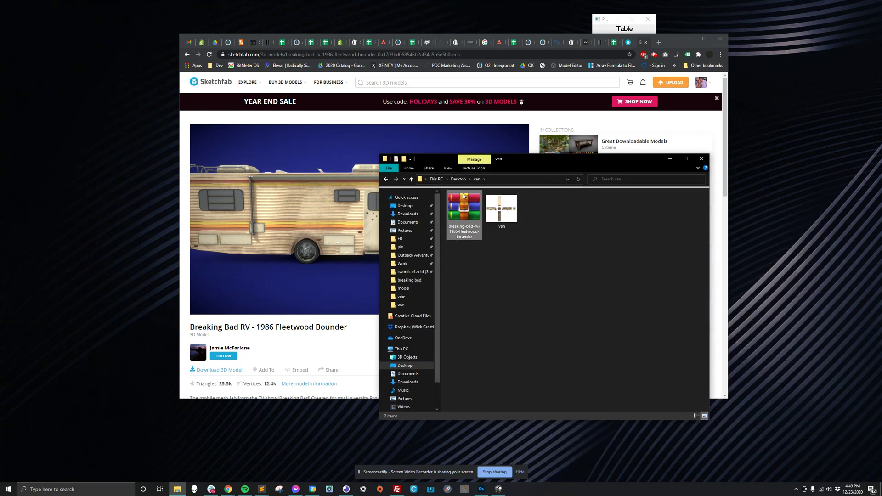
right_click(463, 195)
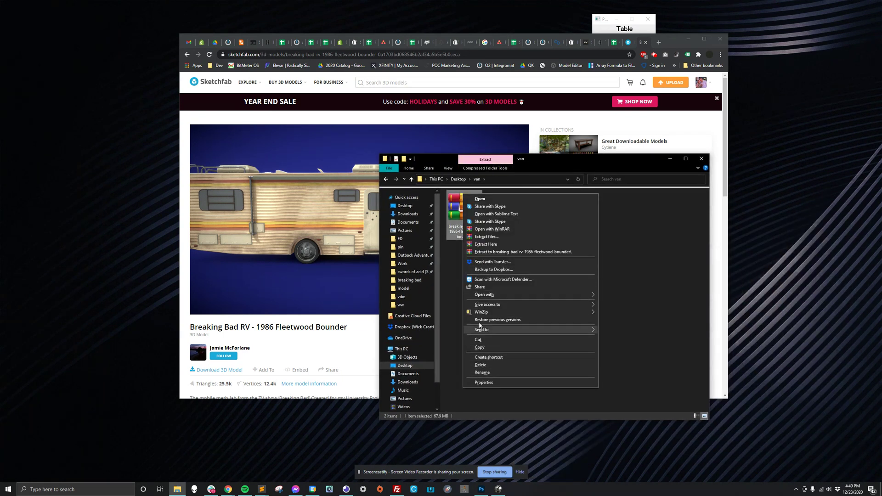
click(495, 250)
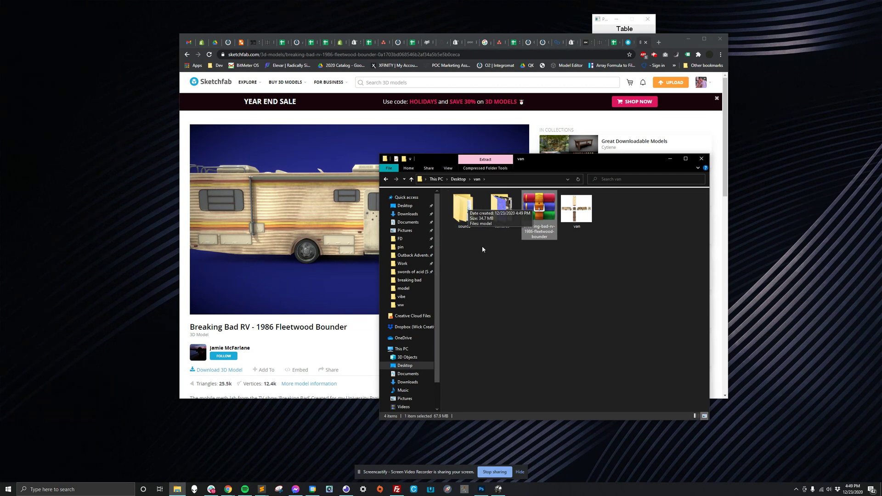
click(457, 205)
In the source folder, extract the model ZIP archive right there with Extract Here.
double_click(456, 205)
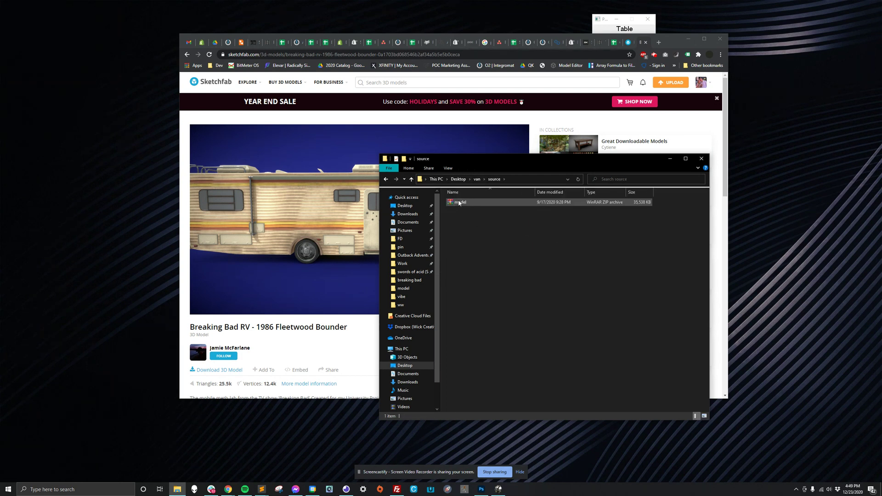
right_click(460, 198)
click(451, 209)
right_click(453, 202)
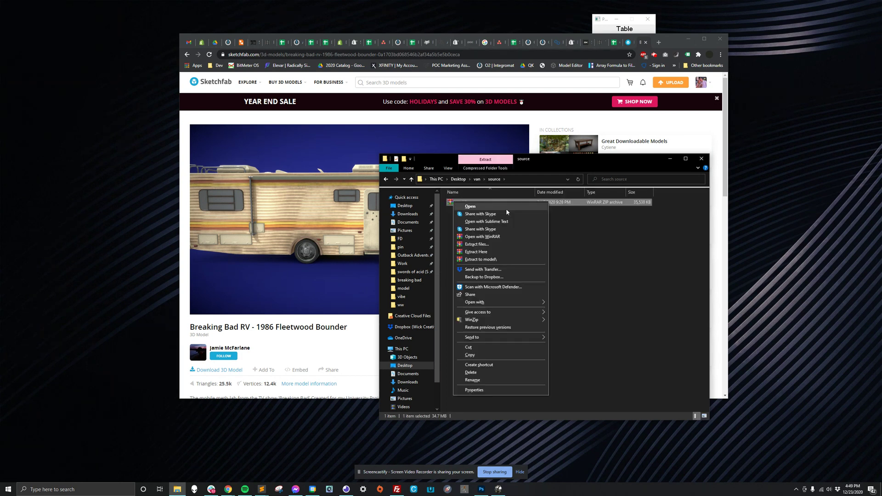
click(478, 252)
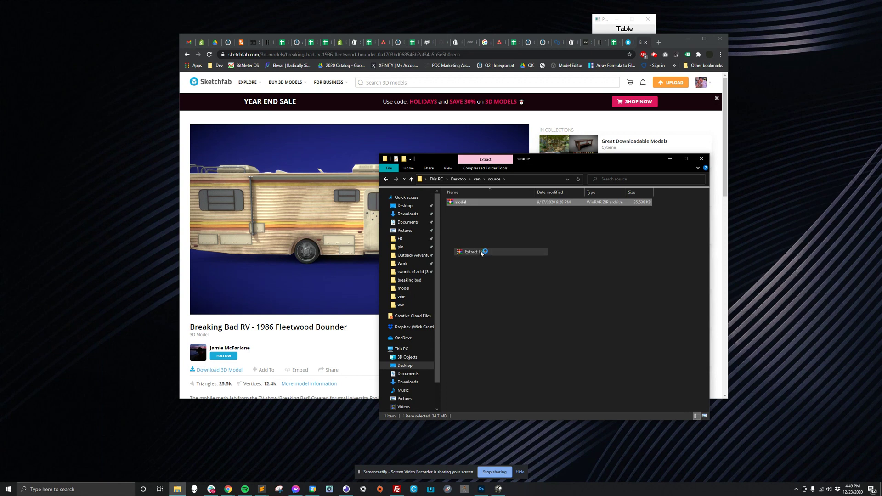
Open the extracted model folder containing the textures folder and the DAE model.
double_click(460, 202)
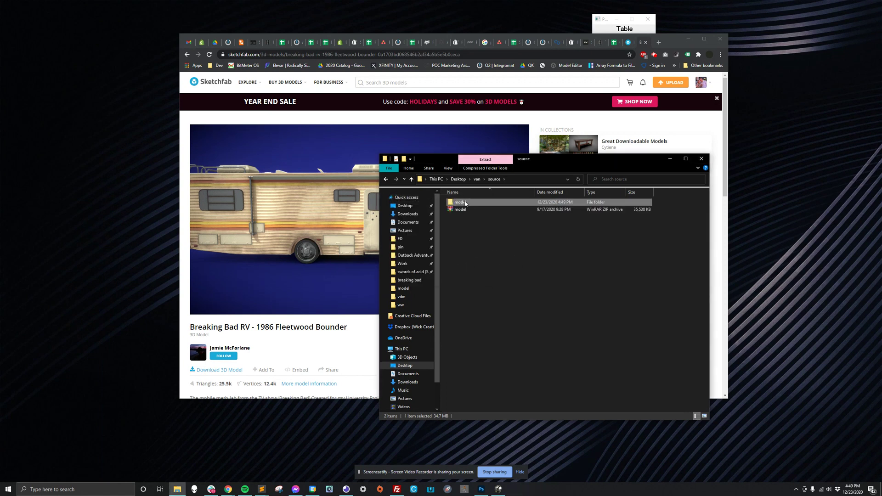
click(506, 211)
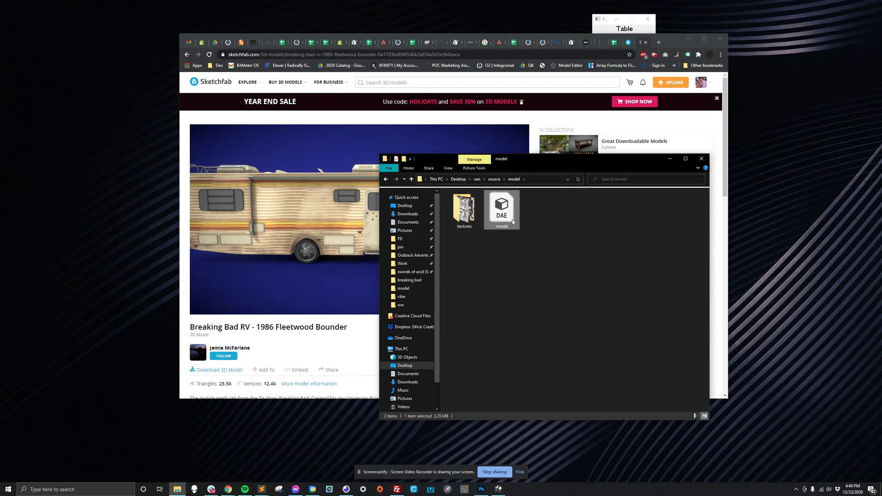
click(544, 288)
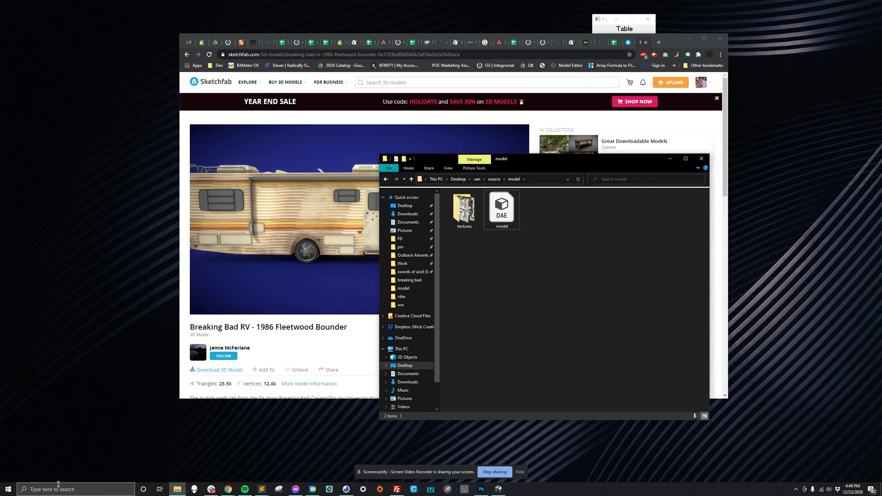
click(9, 491)
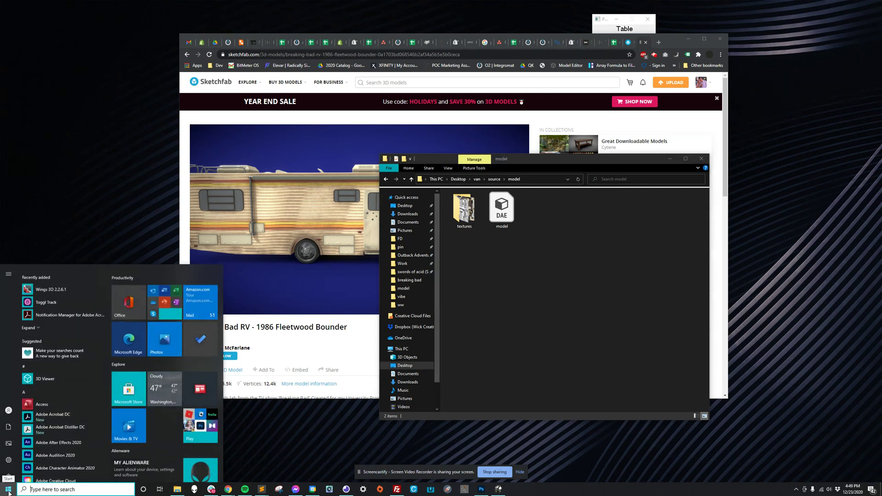
Launch Wings 3D and choose File > Import > Collada (.dae).
click(53, 288)
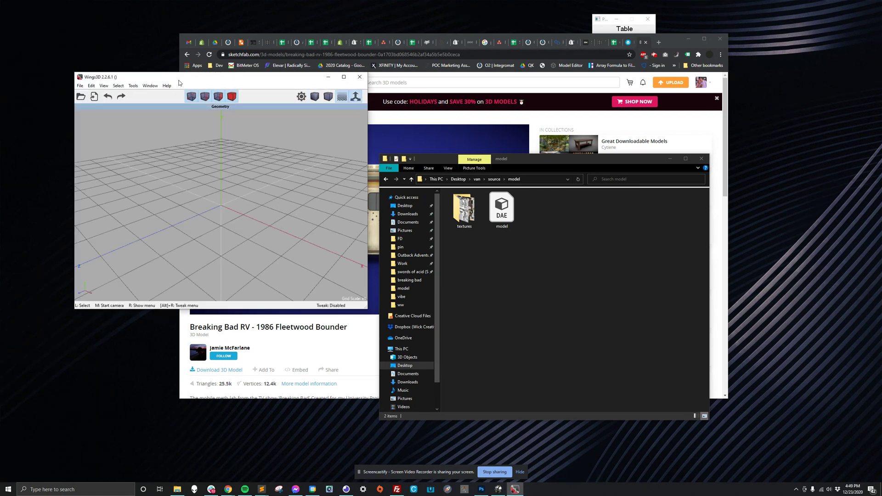
drag(178, 82, 228, 127)
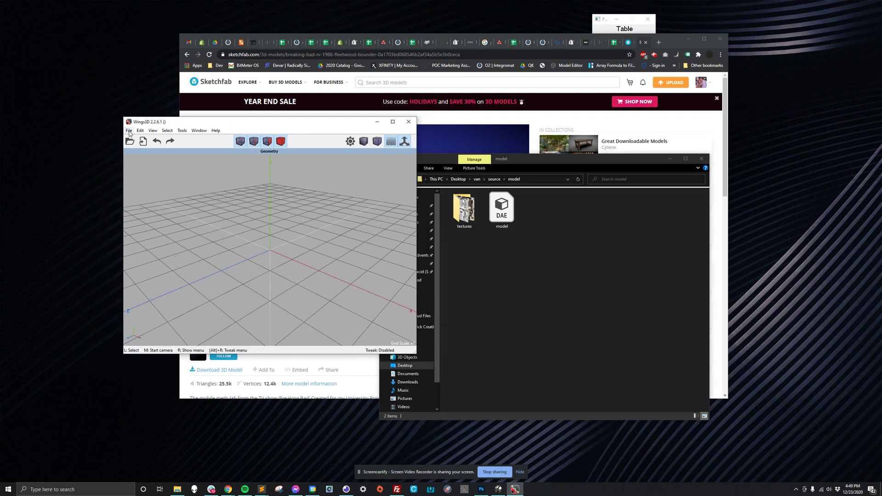
click(153, 131)
mouse_move(129, 131)
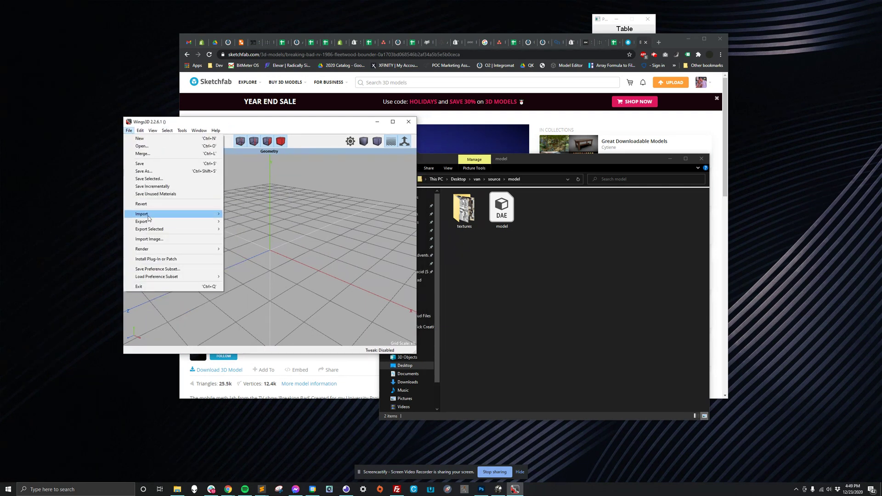
mouse_move(154, 217)
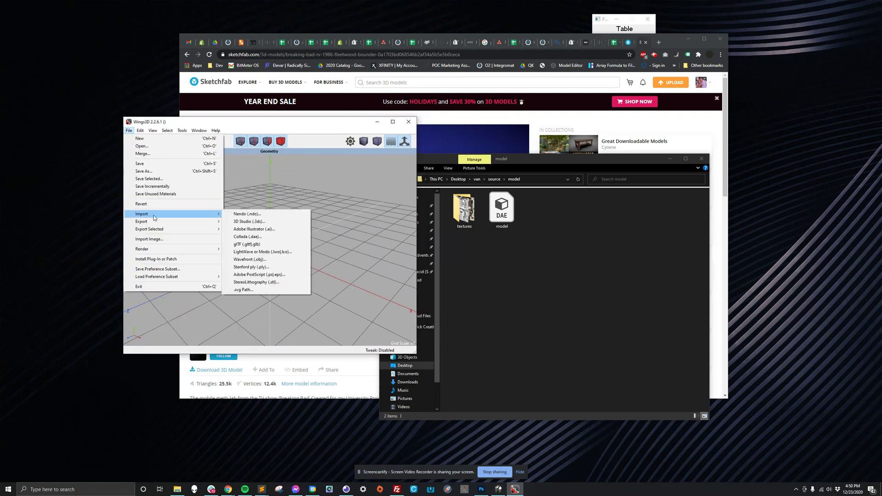
click(248, 237)
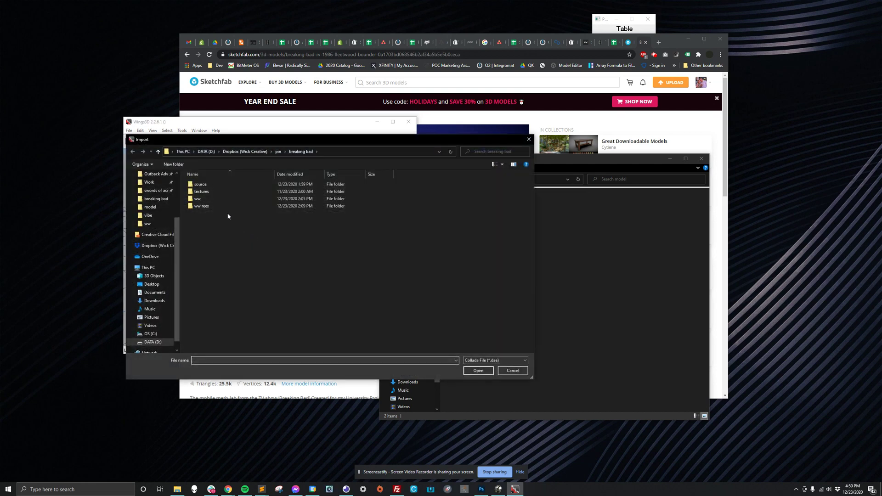
Import model.dae from Desktop > van > source > model.
click(272, 152)
click(245, 151)
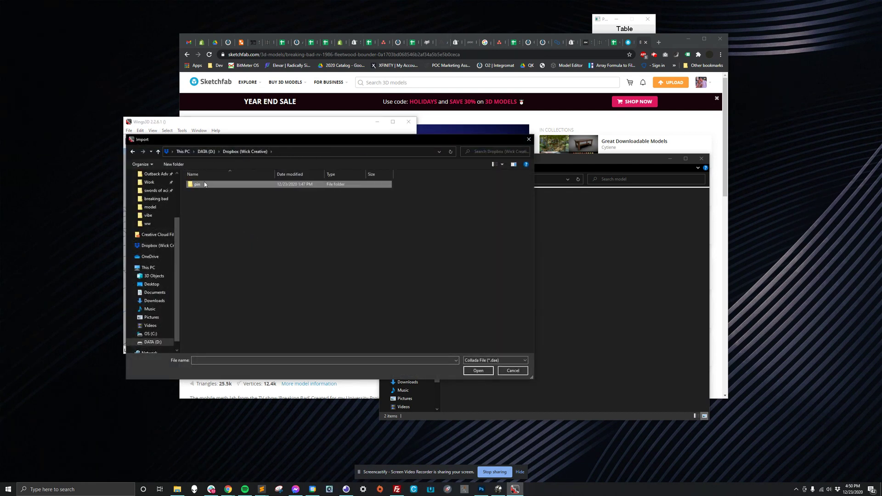
scroll(149, 212, up, 2)
scroll(149, 202, up, 3)
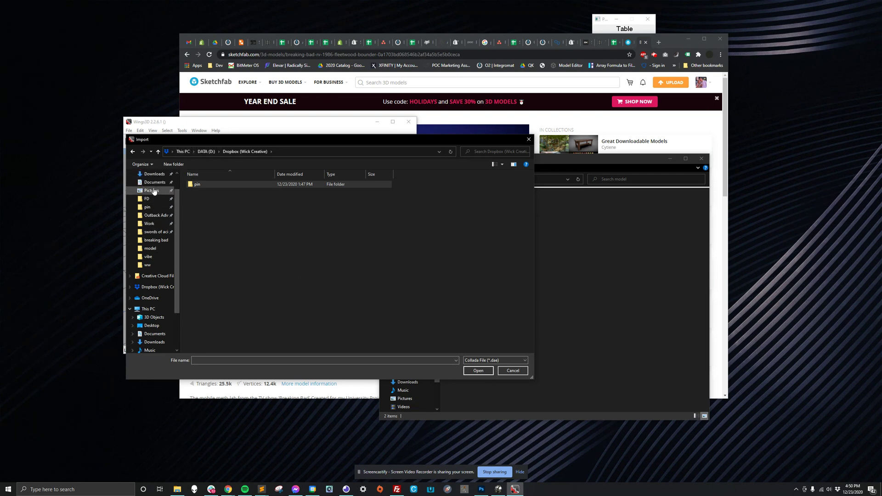
click(152, 188)
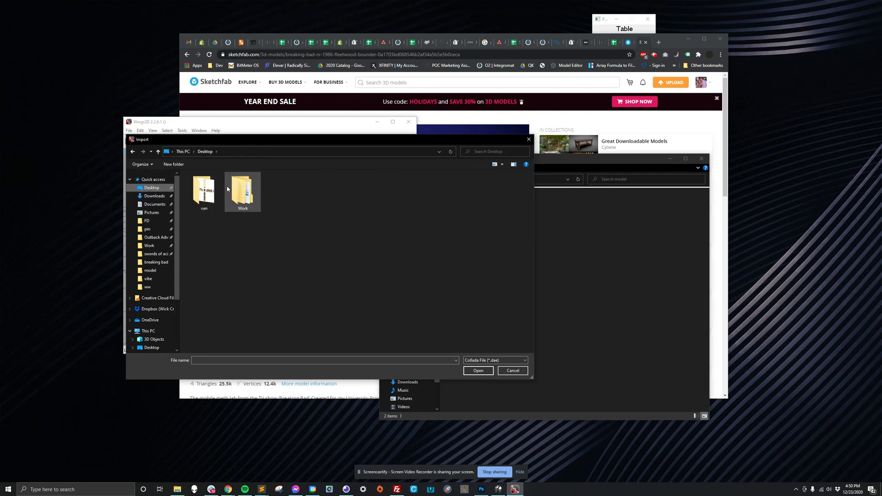
double_click(209, 186)
double_click(208, 195)
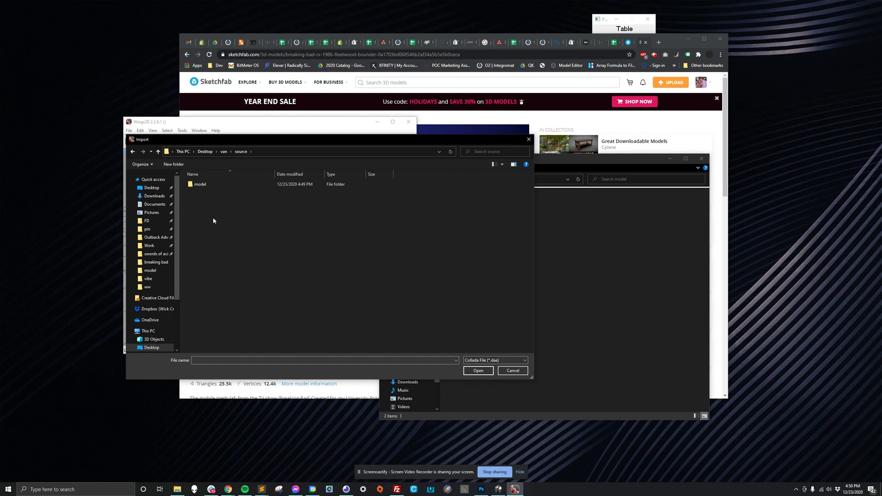
double_click(205, 185)
click(243, 190)
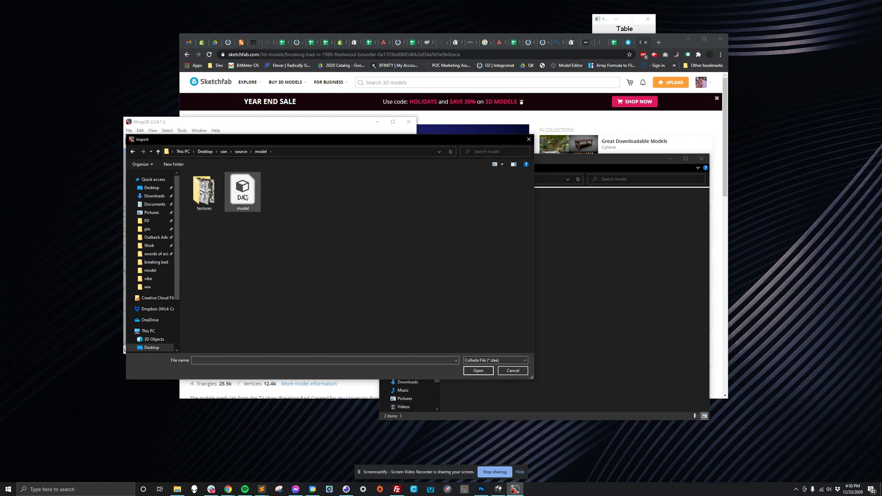
click(477, 370)
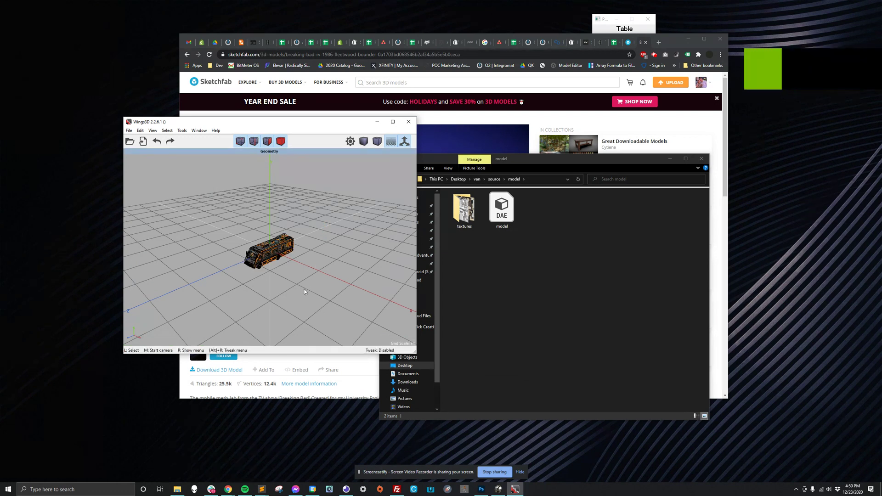
Zoom around the imported RV and select faces along its red side stripe.
scroll(290, 284, up, 5)
scroll(271, 282, down, 5)
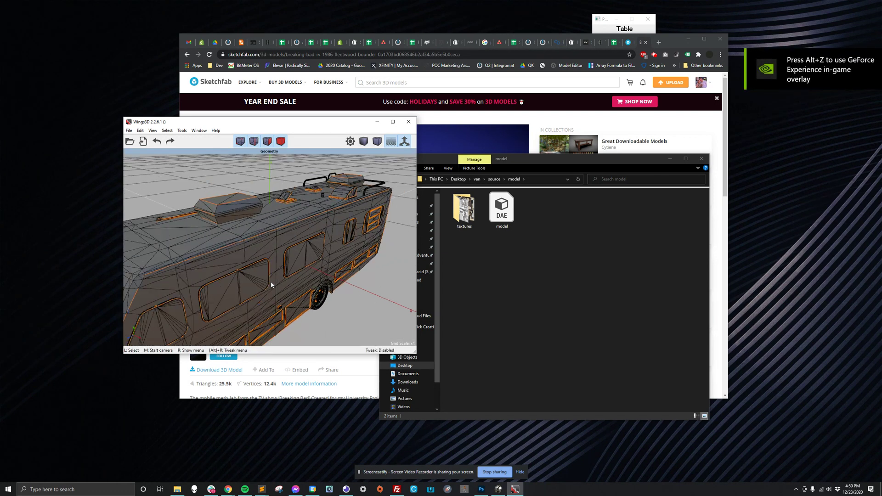
drag(257, 272, 341, 250)
click(340, 250)
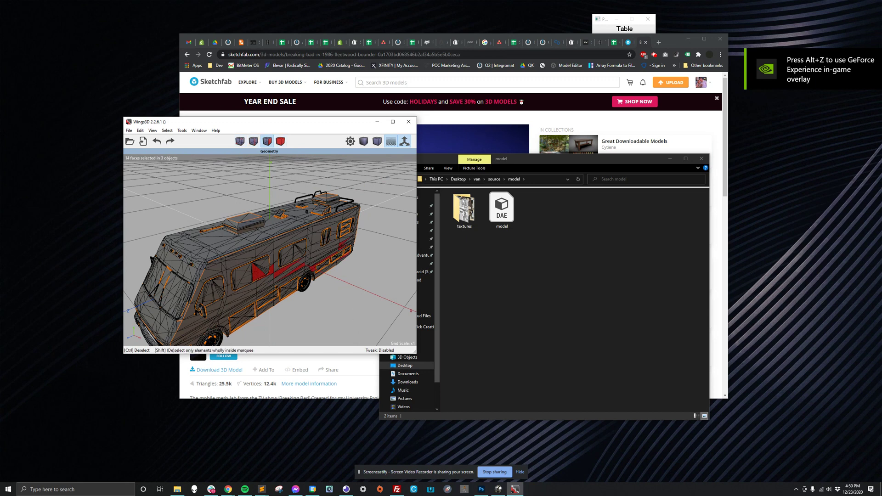
scroll(310, 319, down, 3)
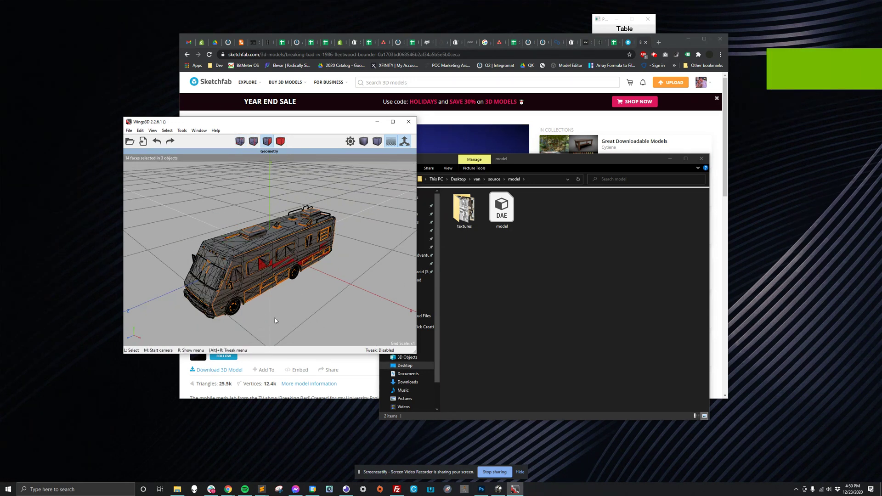
scroll(193, 257, down, 2)
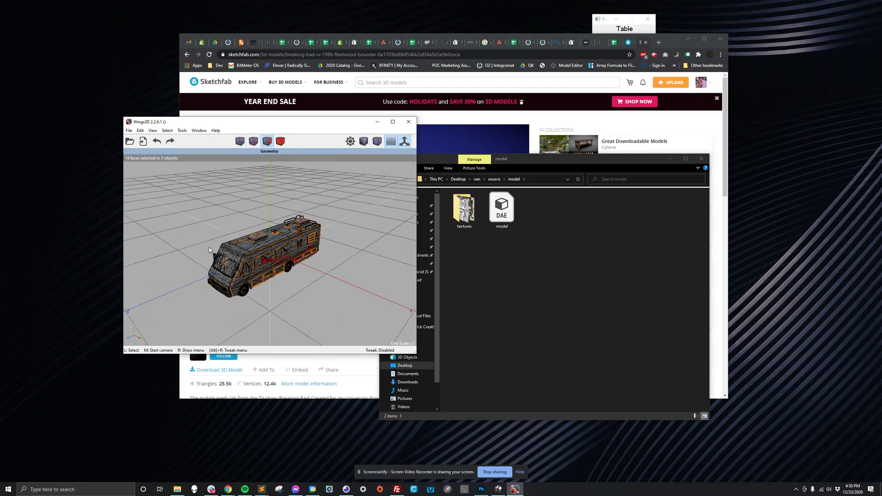
scroll(207, 248, up, 5)
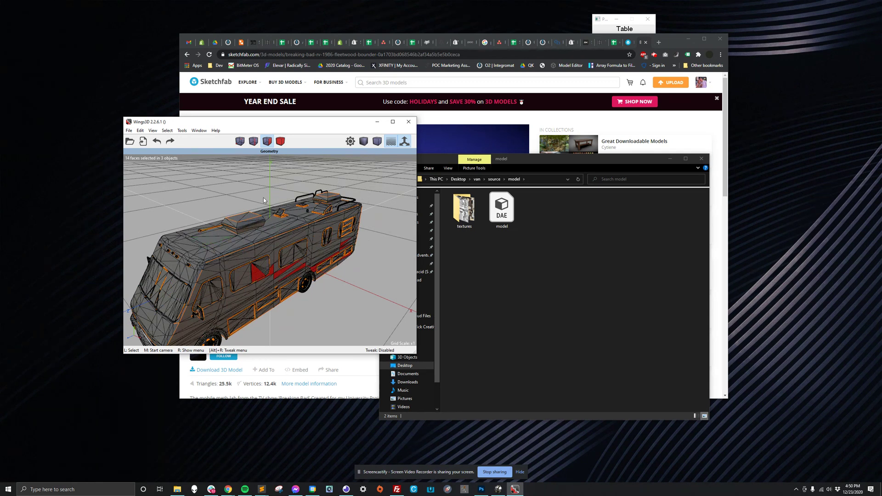
scroll(240, 193, down, 1)
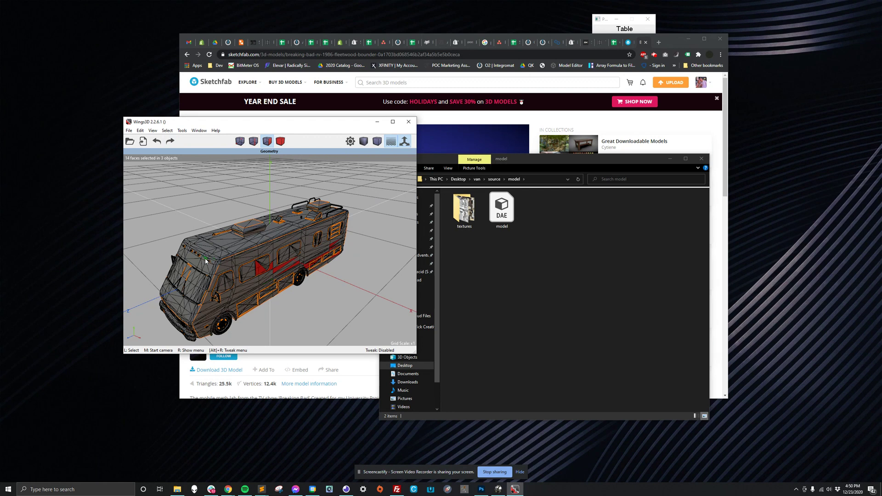
drag(342, 279, 343, 280)
Export the RV as Wavefront OBJ 'van1' in the van folder, one group per material.
click(130, 130)
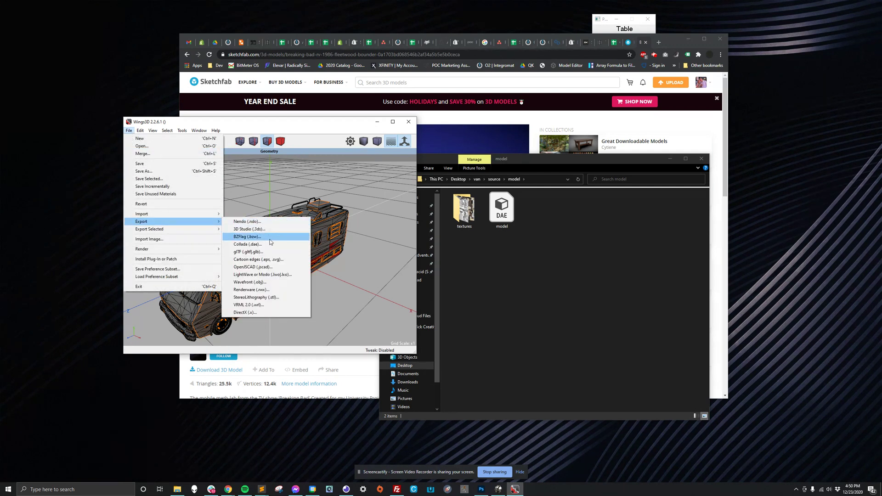
click(258, 282)
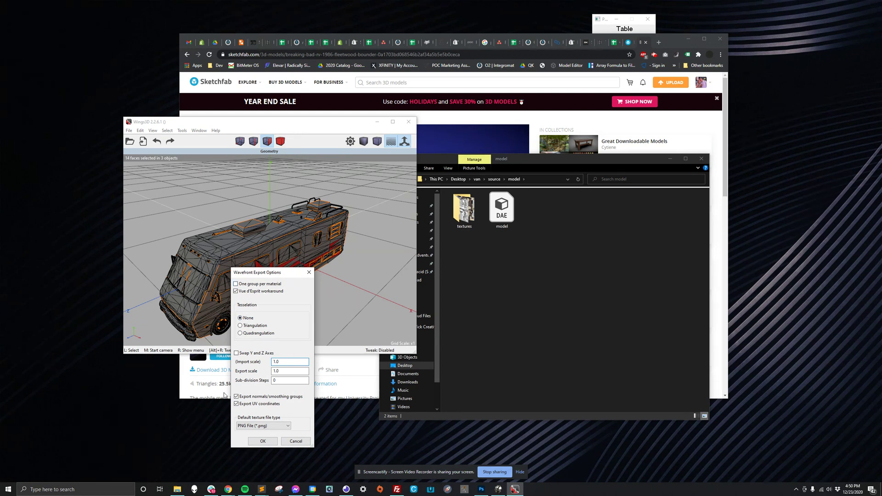
click(257, 285)
click(269, 444)
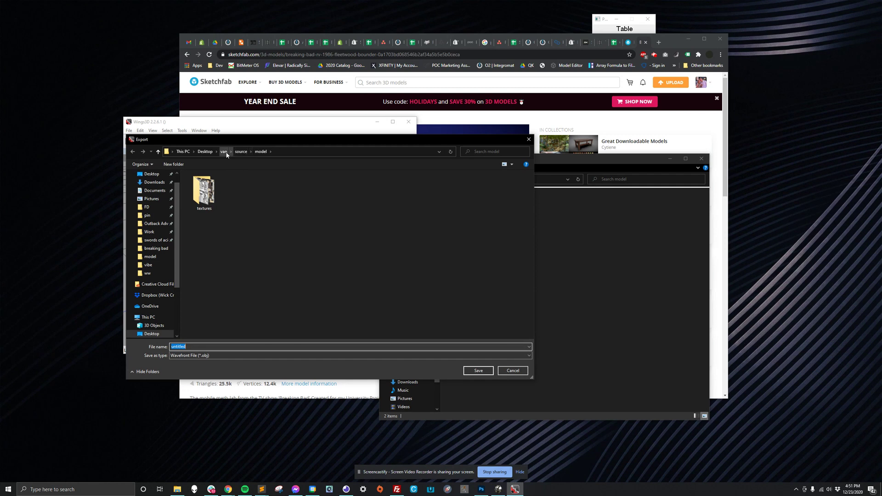
click(223, 152)
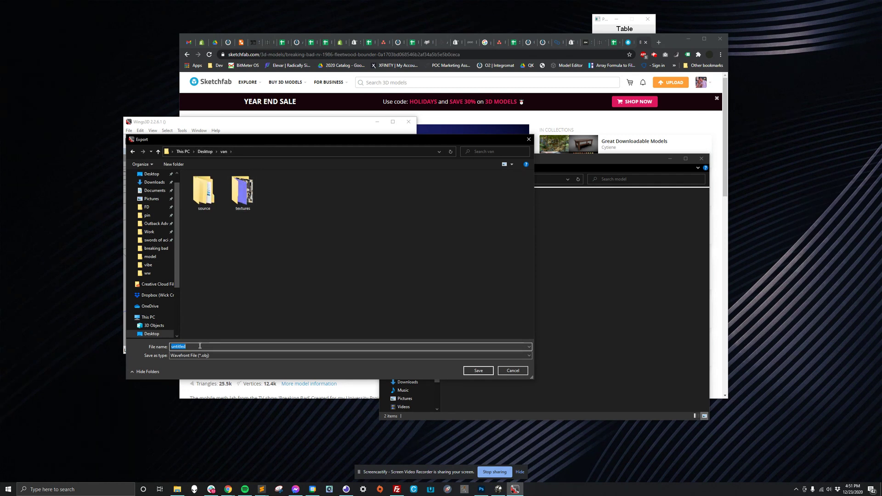
text(van)
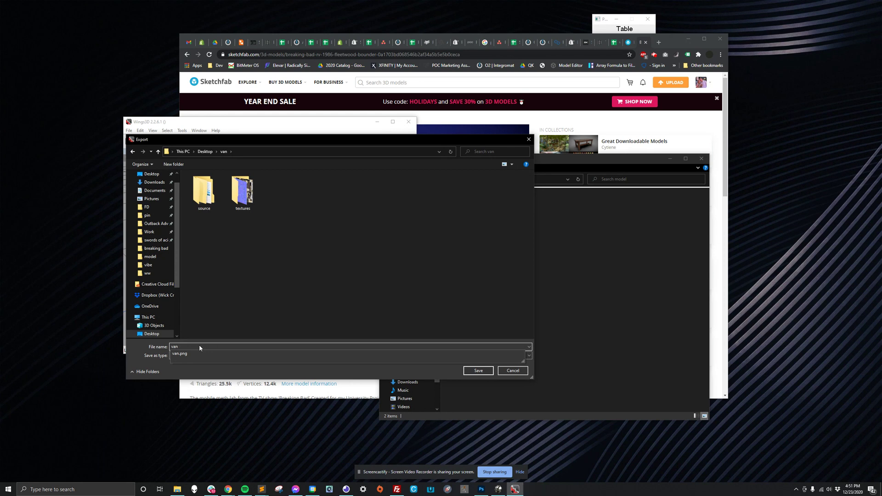
text(1)
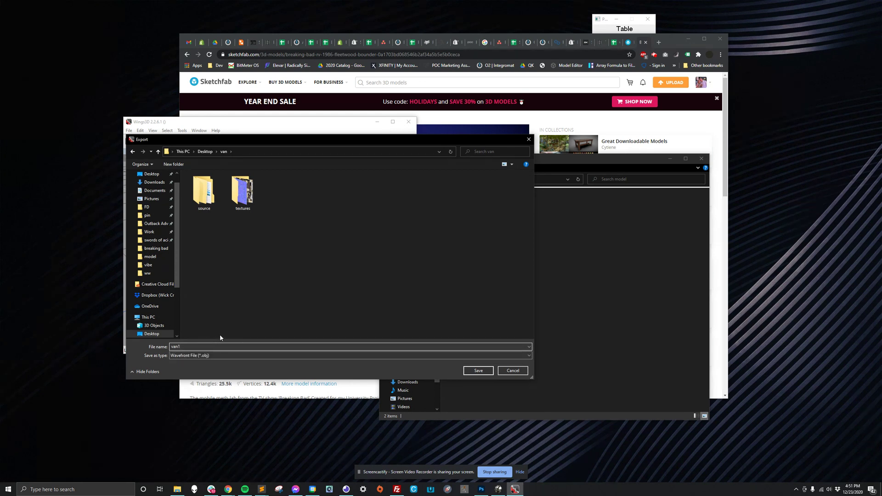
click(478, 371)
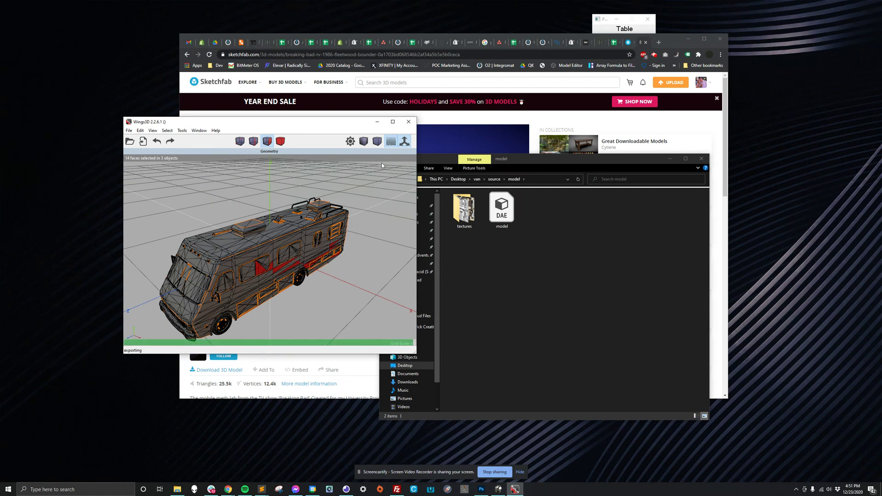
Quit Wings 3D without saving the scene.
click(408, 122)
click(427, 136)
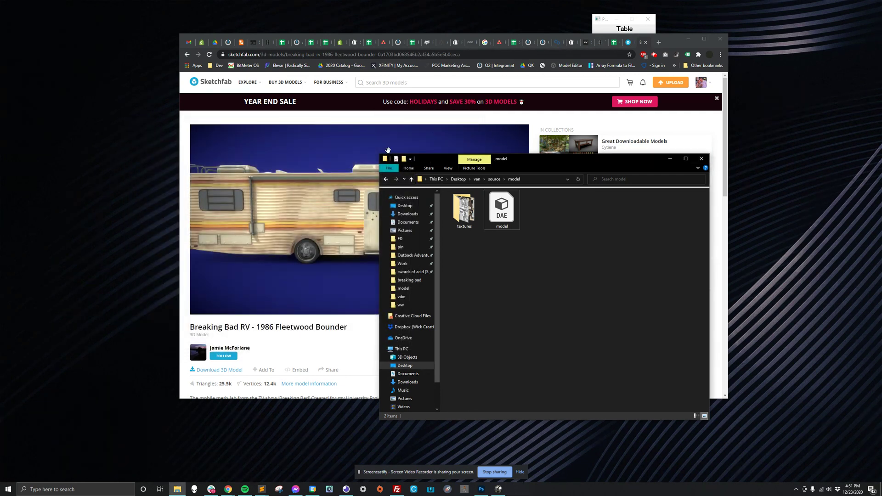
click(464, 490)
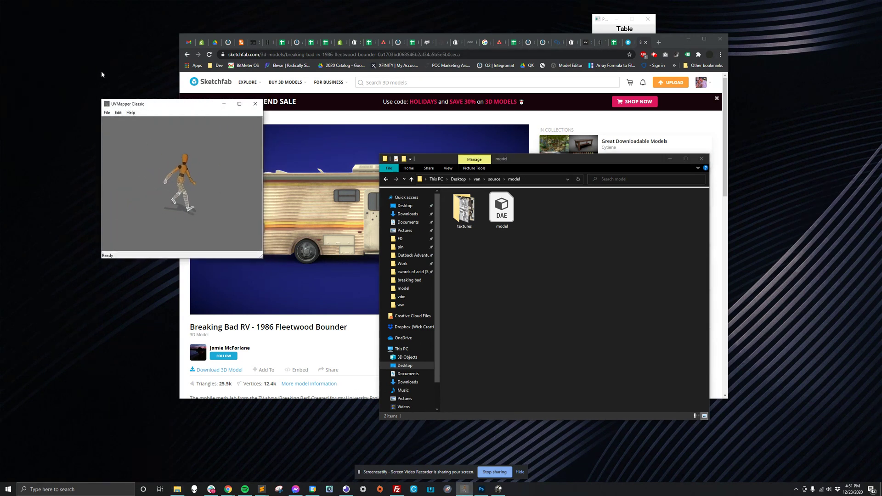
Load van1.obj from Desktop > van and dismiss its statistics (19465 vertices, 25473 facets).
click(106, 113)
click(131, 121)
click(171, 110)
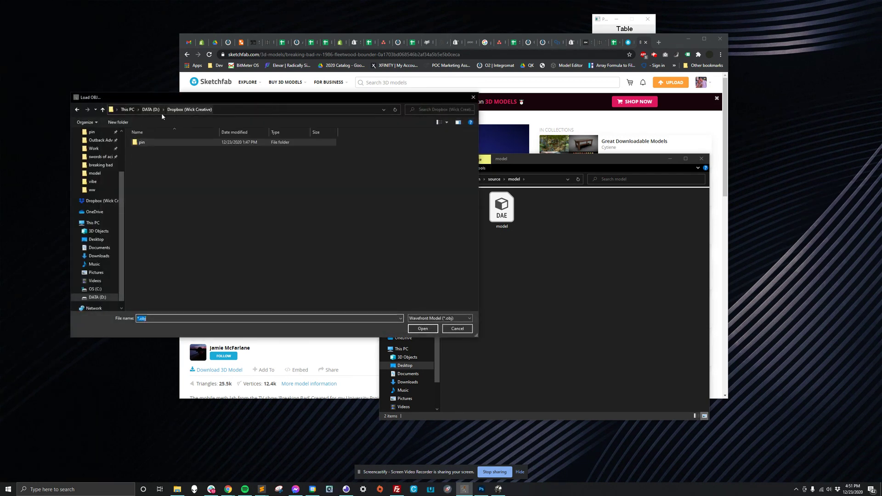
scroll(93, 143, up, 2)
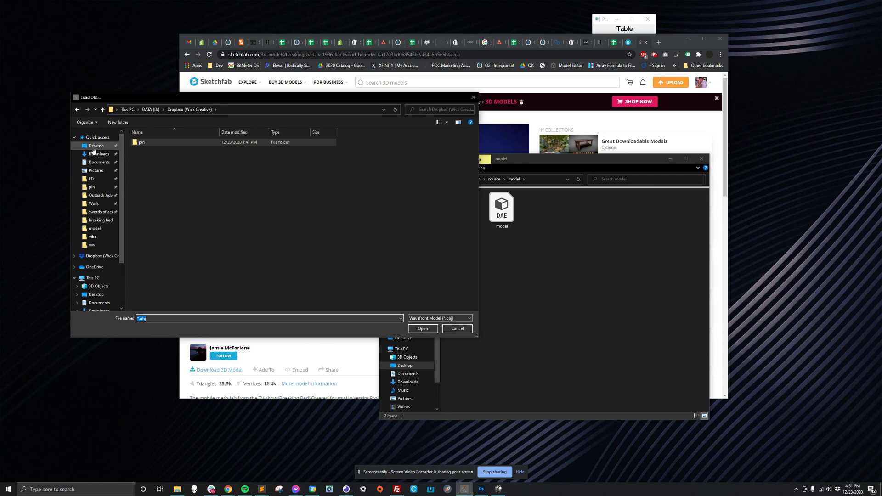
click(95, 146)
double_click(183, 149)
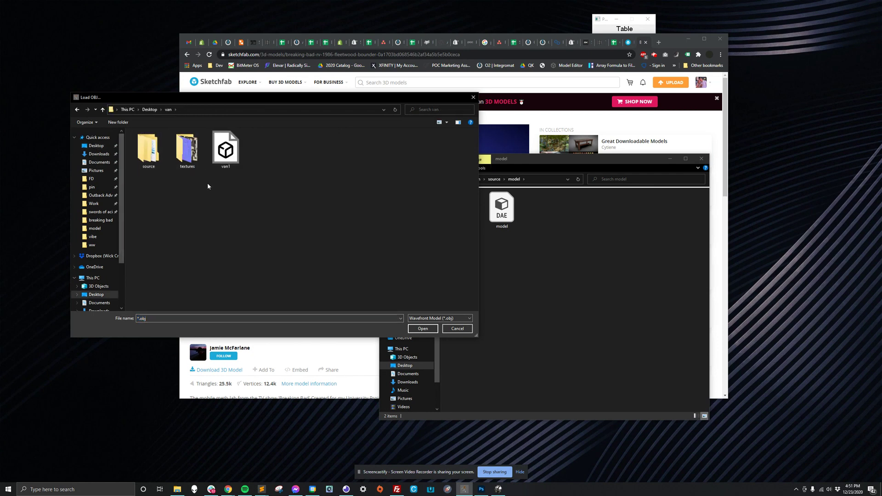
click(226, 149)
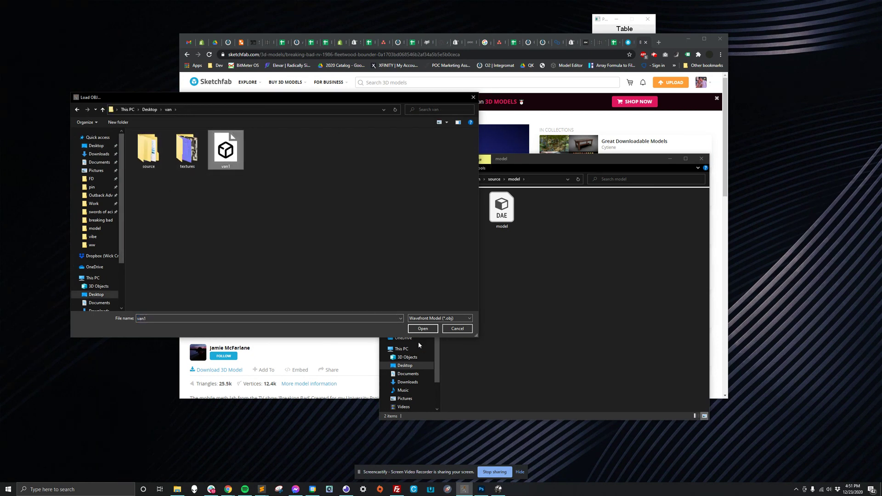
click(424, 329)
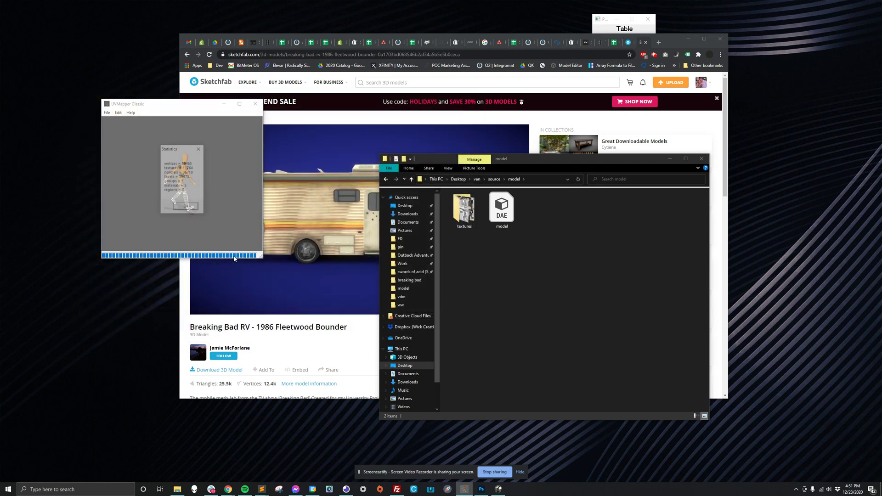
click(183, 209)
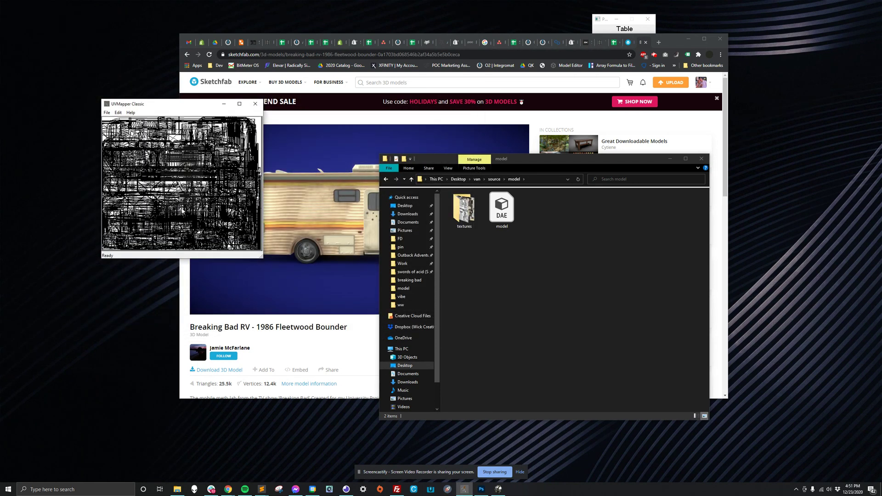
Enlarge the window and apply a new box UV map at 1024 to van1.
drag(262, 259, 544, 436)
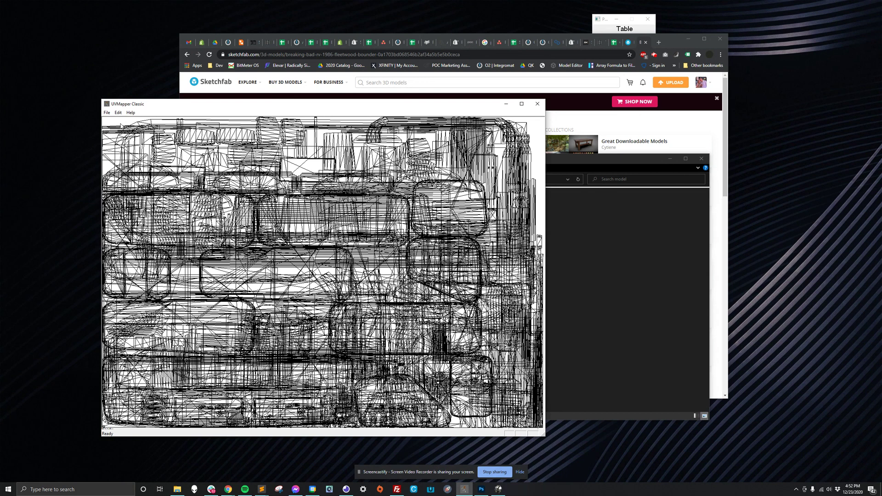
click(117, 113)
mouse_move(143, 179)
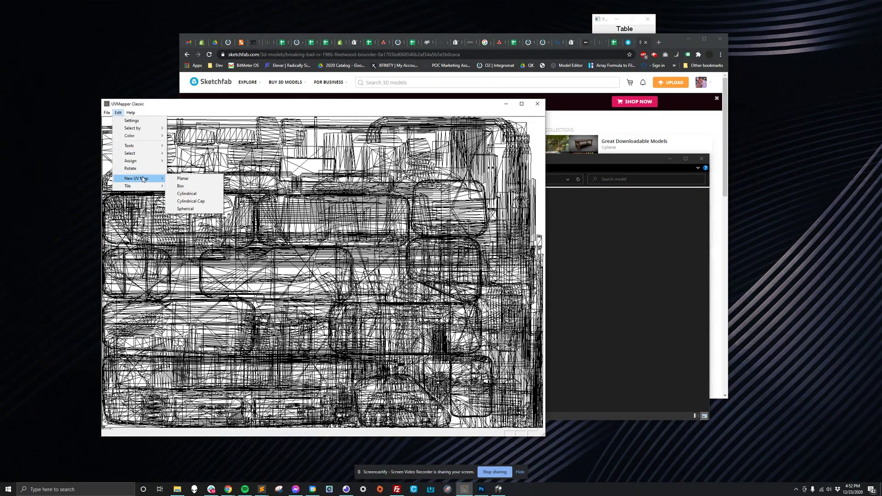
click(194, 186)
click(335, 294)
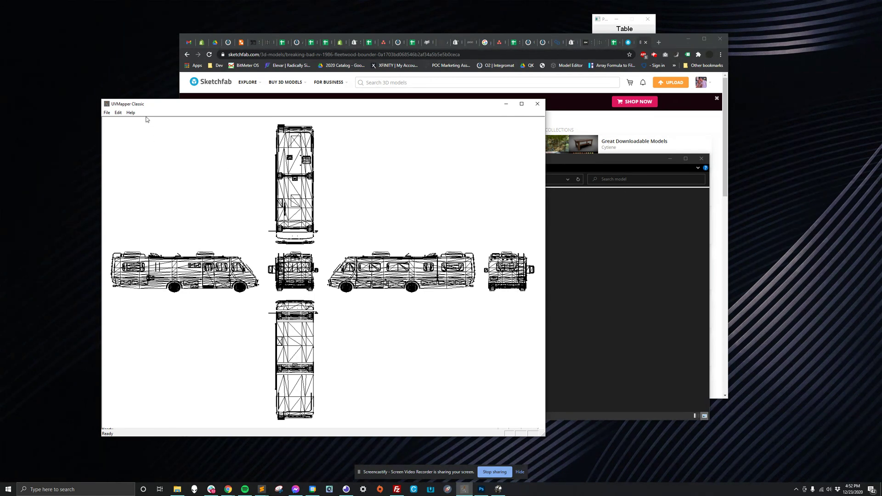
click(107, 112)
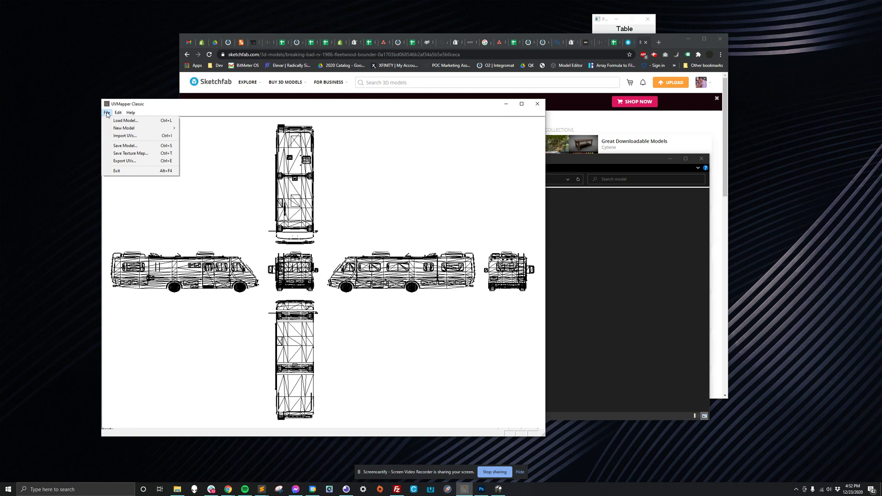
Save the box-mapped UV template as the Windows Bitmap file van1.
click(126, 153)
click(336, 301)
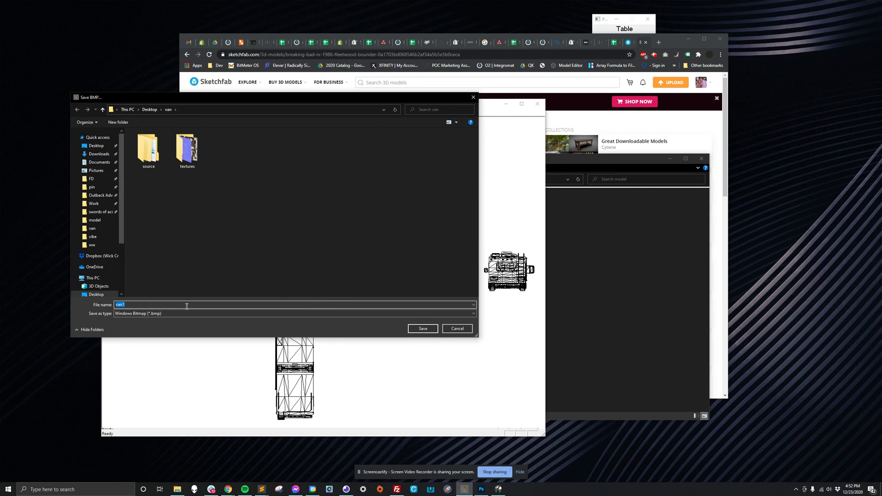
click(420, 329)
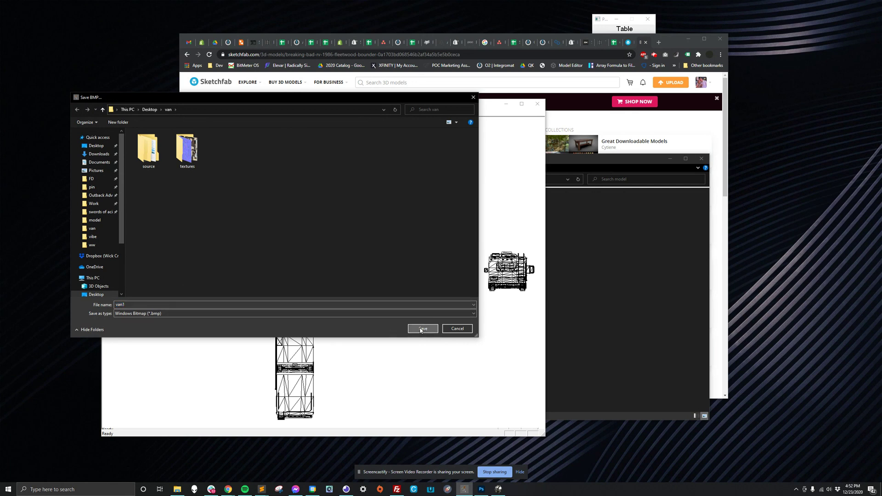
click(412, 313)
click(301, 326)
click(422, 328)
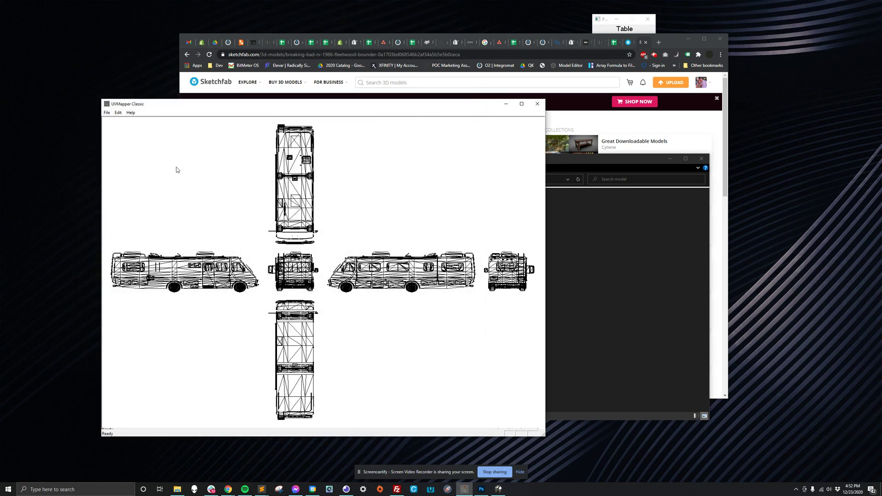
click(107, 113)
click(145, 145)
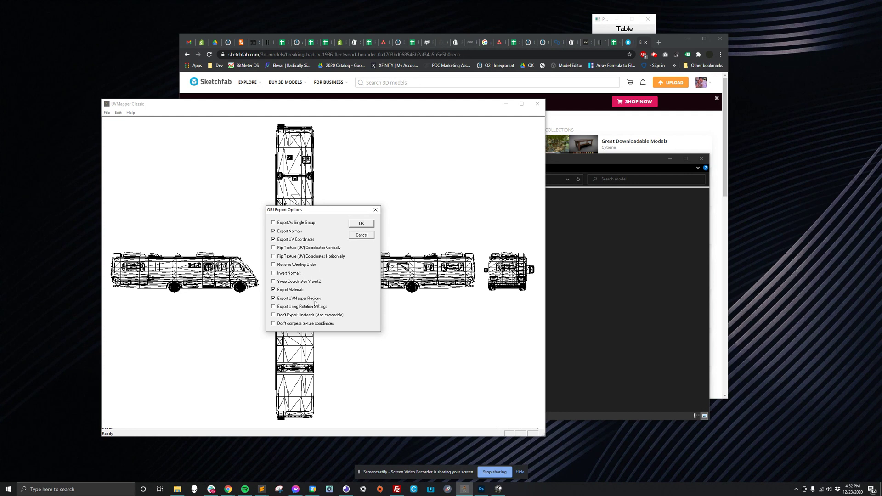
Save the box-mapped van as van2.obj with default OBJ export options, then minimize UVMapper.
click(361, 224)
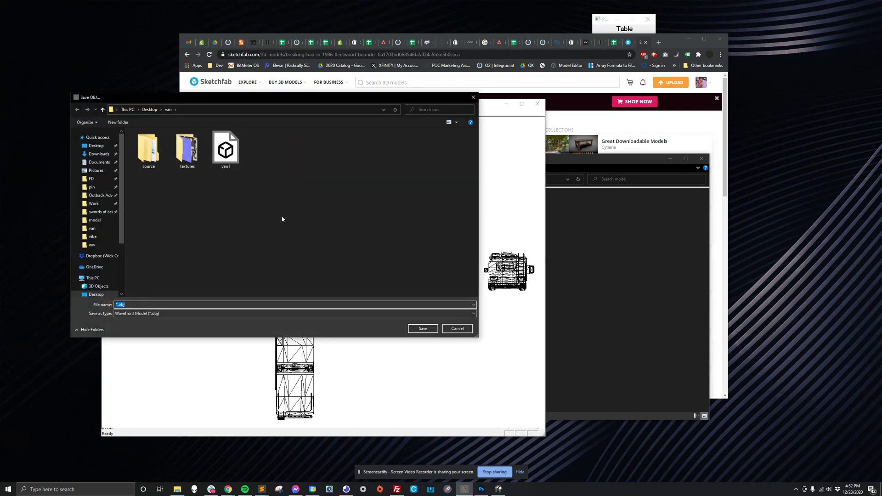
key(Home)
key(Delete)
text(van2)
key(Return)
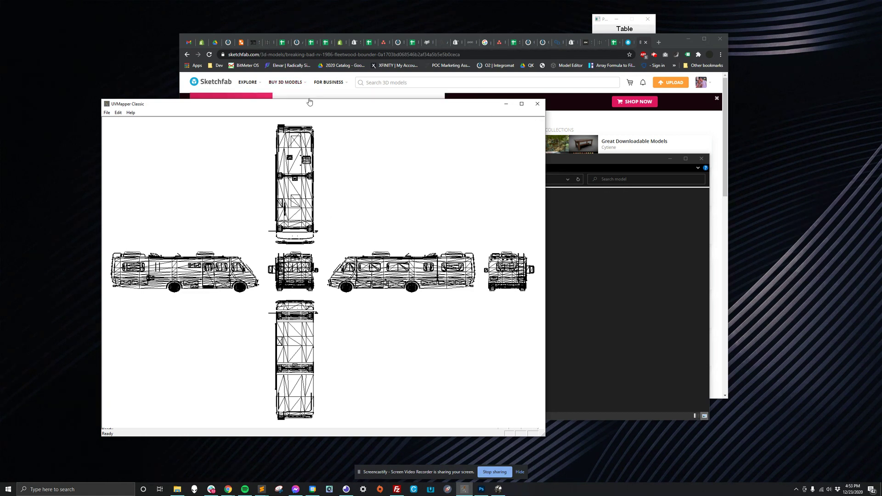
click(537, 103)
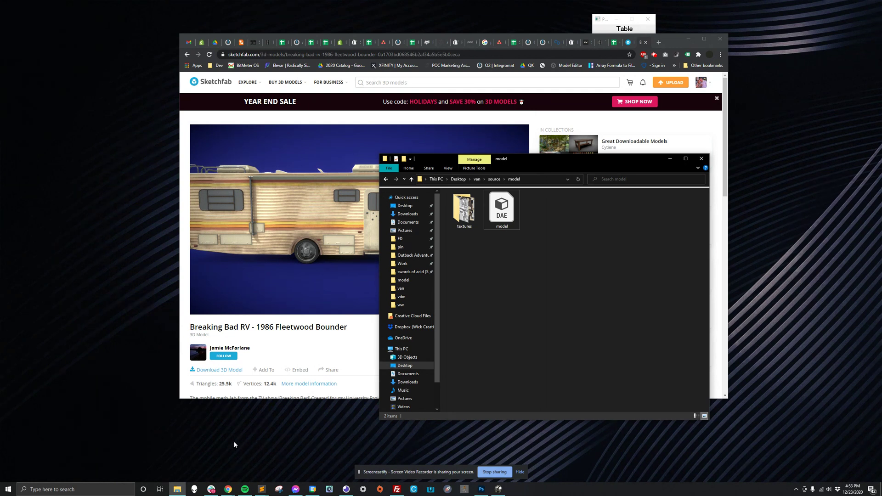
Launch Wings 3D and import van2.obj from the van folder at the default scale.
click(8, 489)
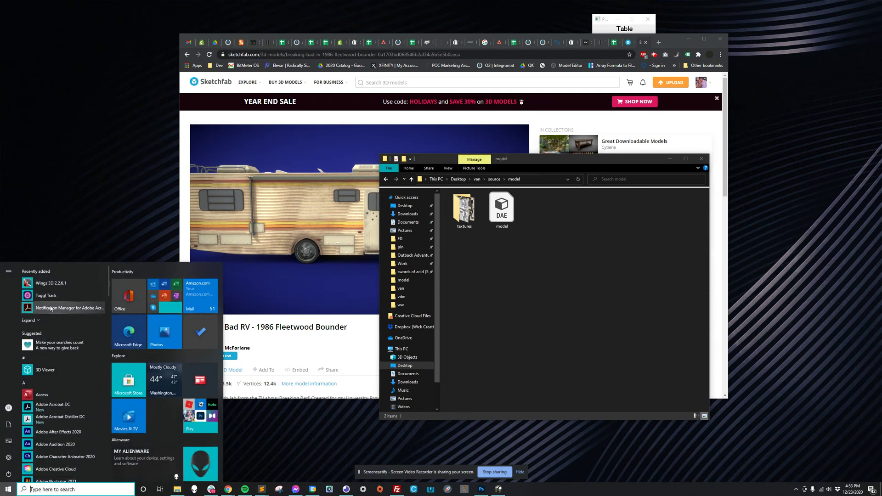
click(50, 283)
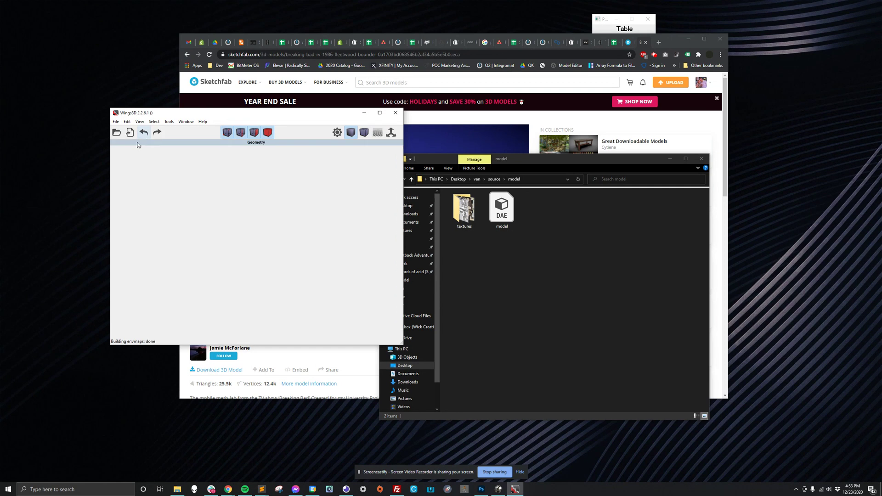
click(116, 122)
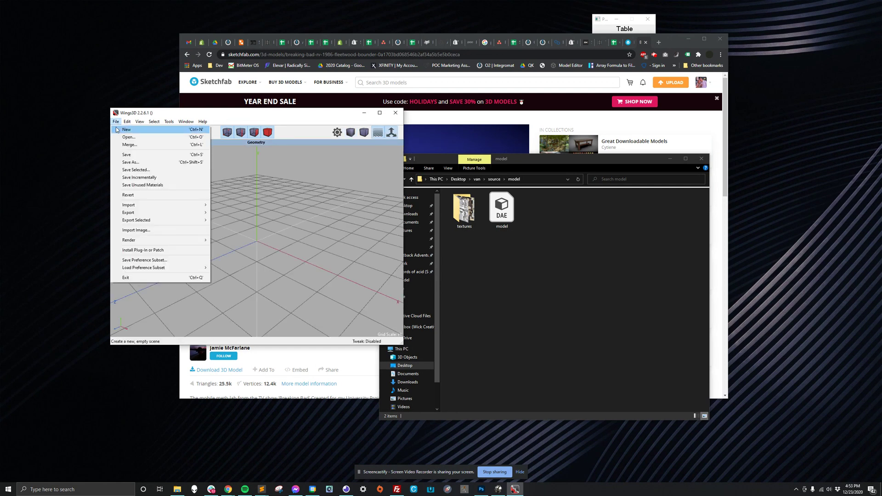
mouse_move(132, 206)
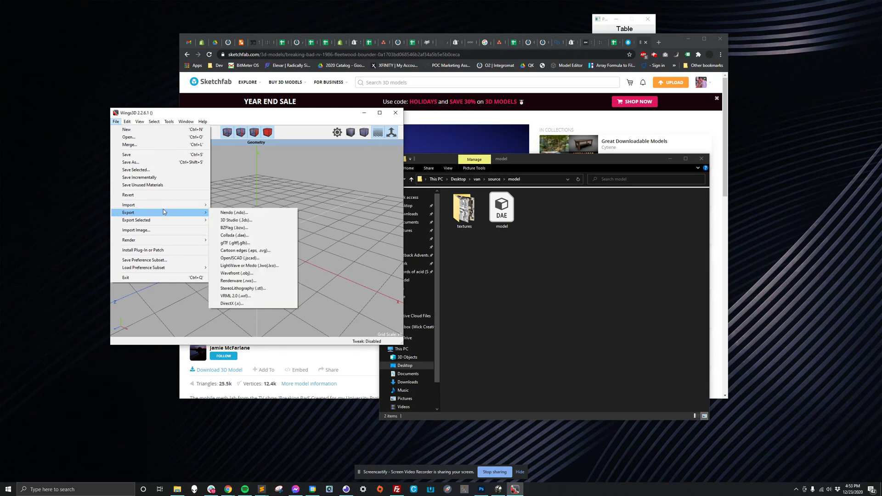
click(239, 250)
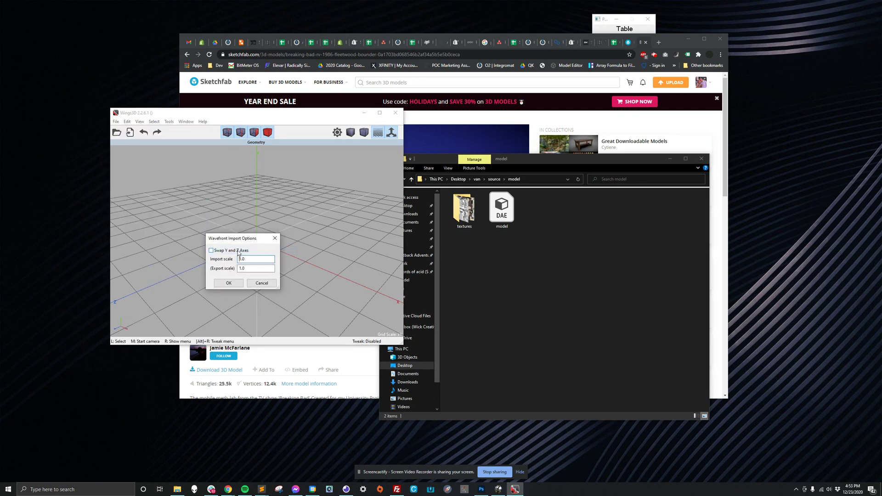
click(229, 282)
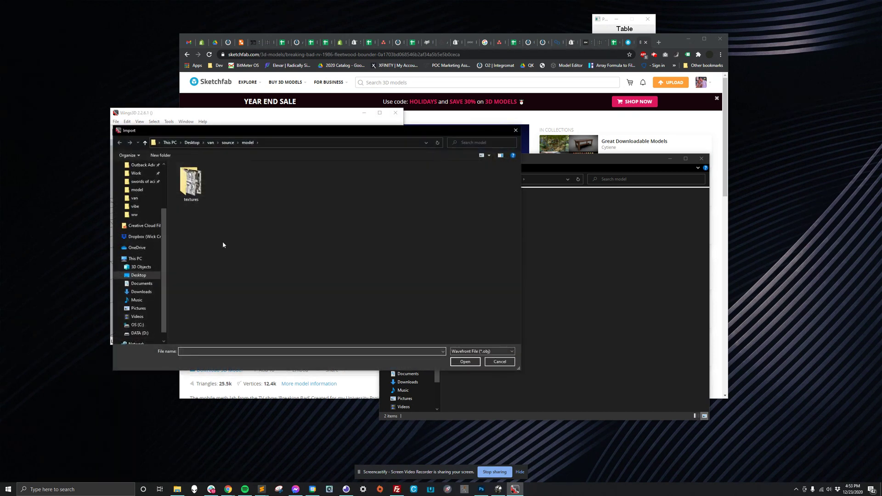
click(211, 143)
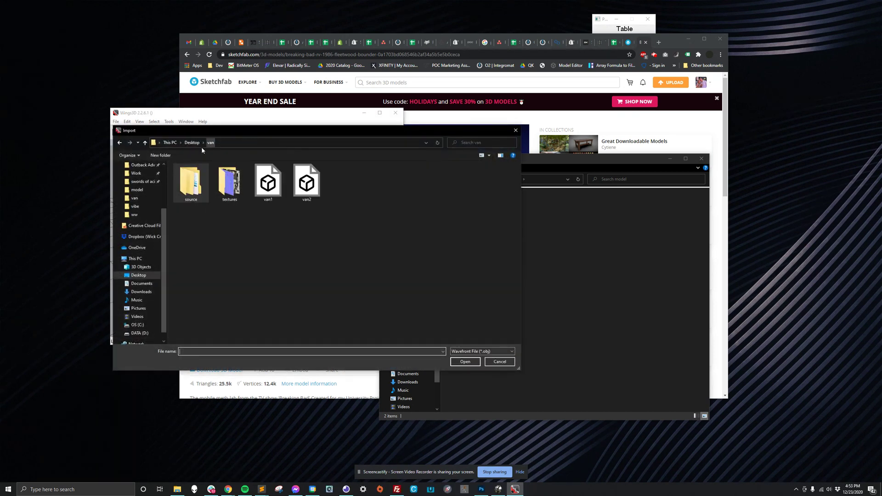
click(313, 195)
click(464, 362)
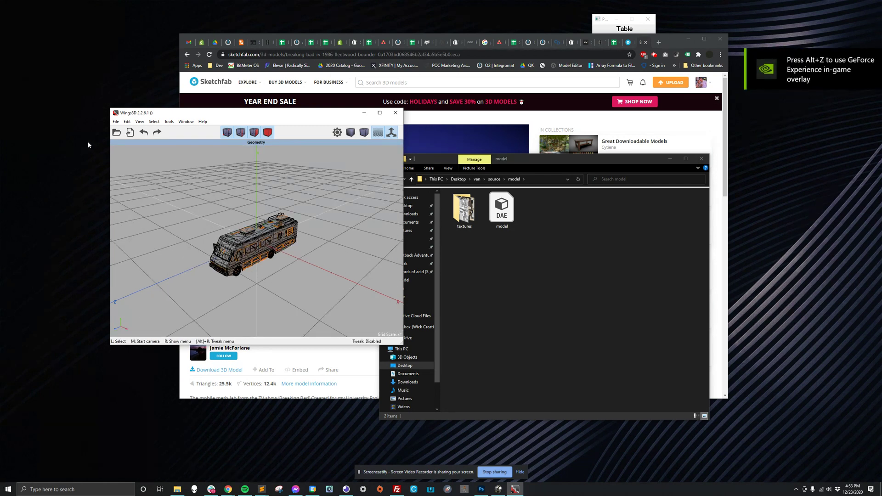
click(116, 121)
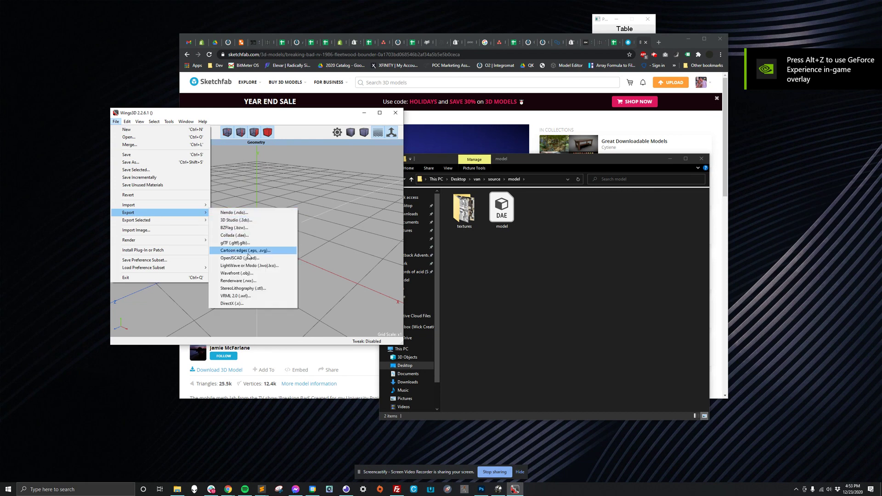
Export the RV as Wavefront OBJ 'van-' into the van folder, then quit Wings 3D without saving.
click(243, 273)
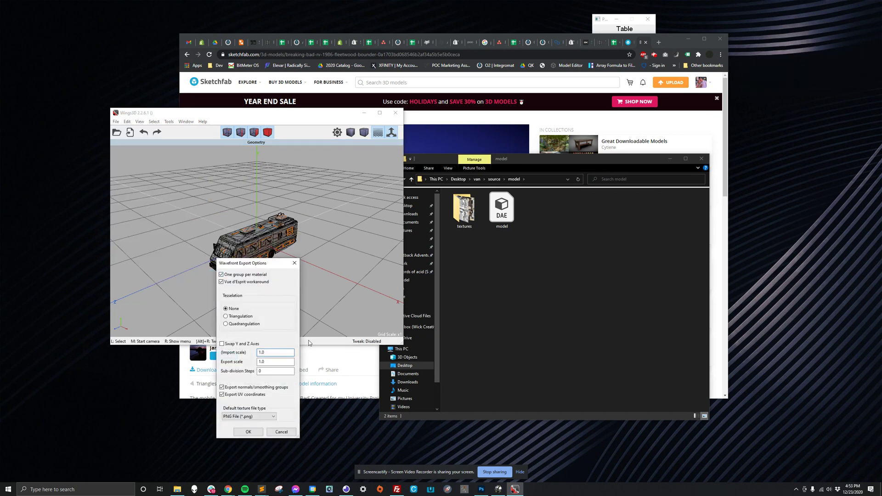
click(249, 432)
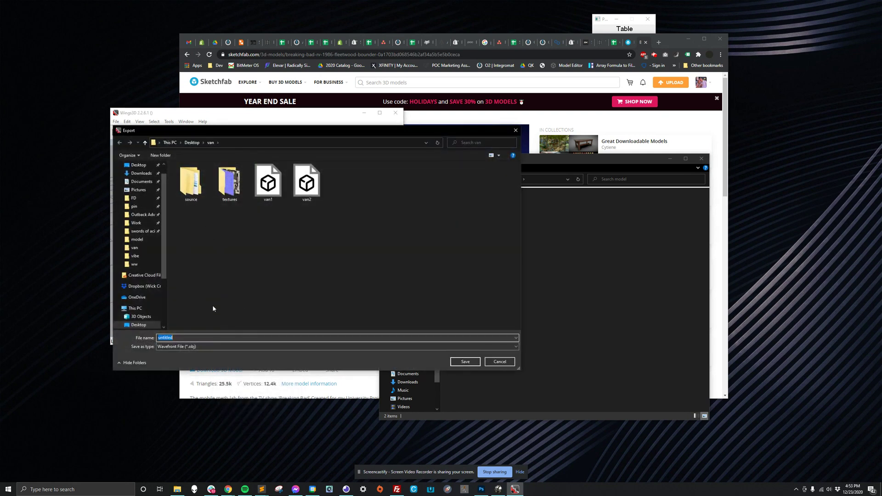
text(van-final)
click(465, 362)
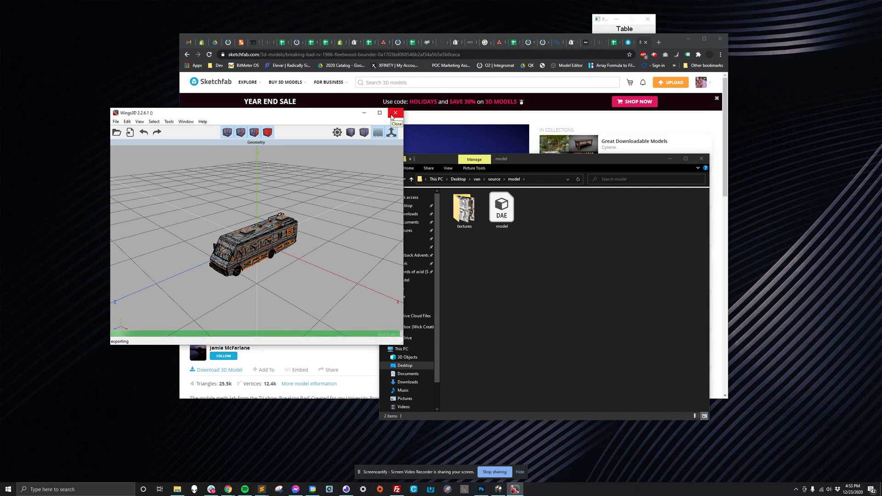
click(394, 116)
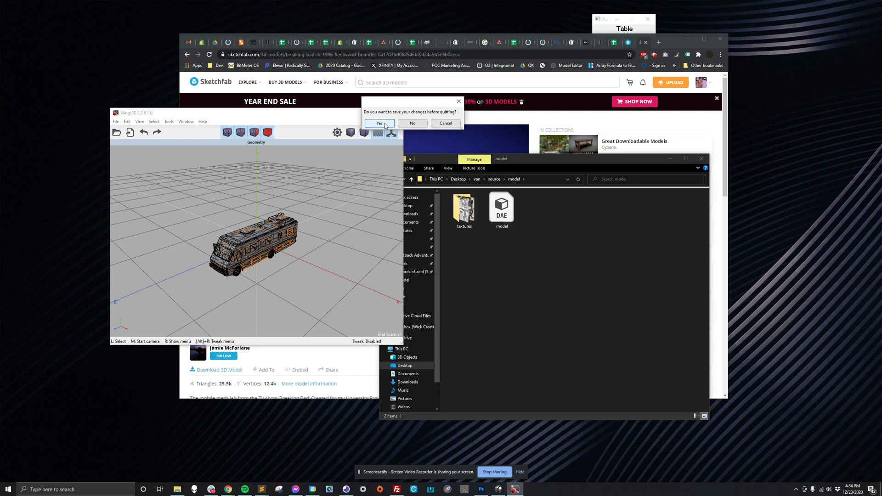
click(413, 124)
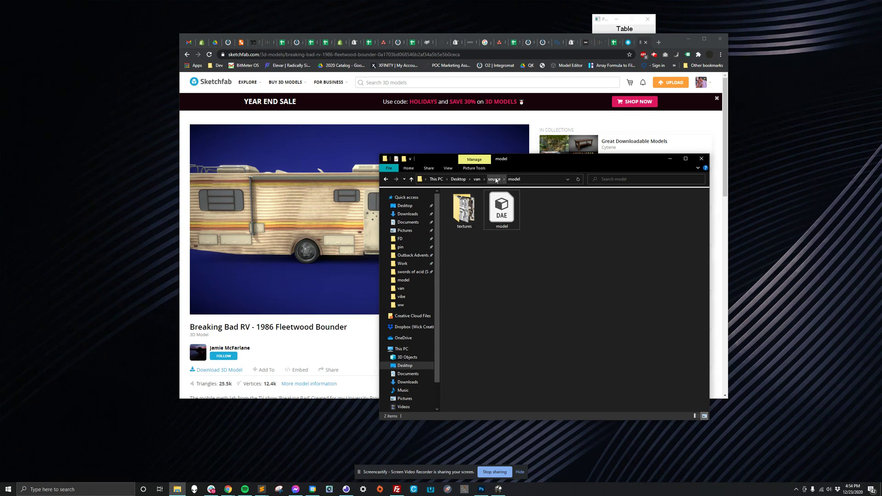
In the van folder, open the van1.bmp template with Adobe Photoshop via Open with.
click(474, 179)
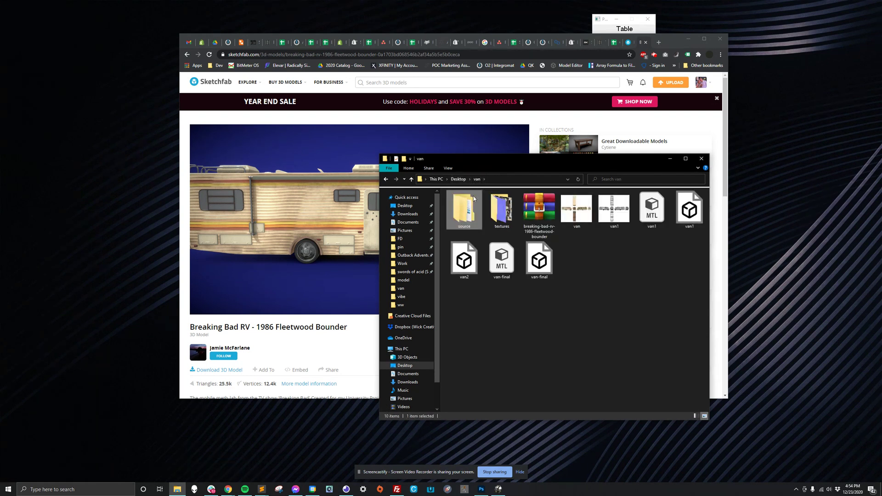
click(614, 209)
right_click(605, 211)
click(595, 265)
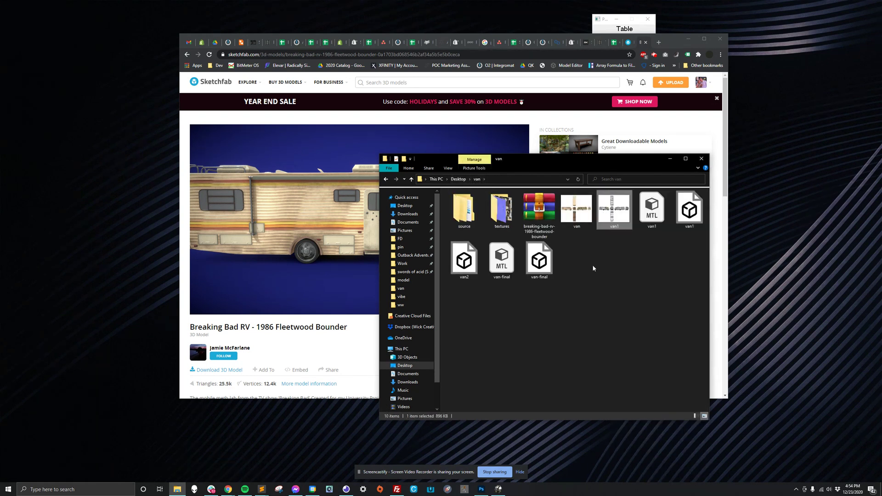
right_click(616, 212)
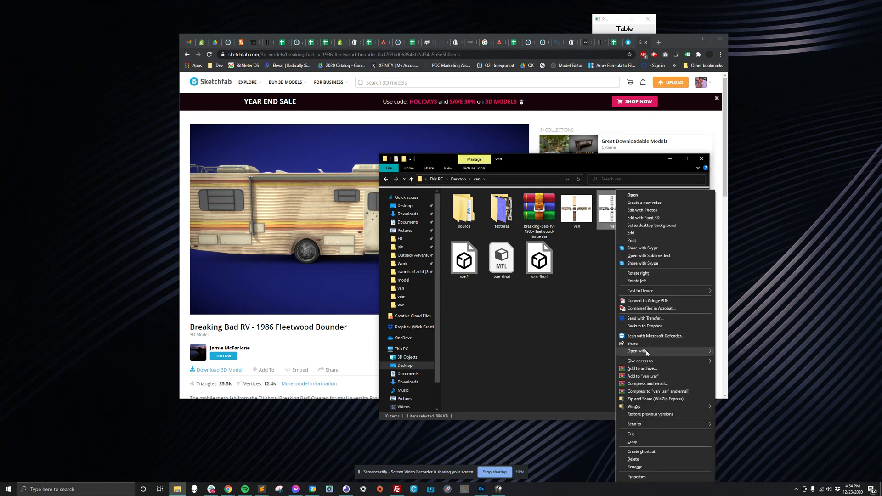
mouse_move(671, 352)
click(739, 359)
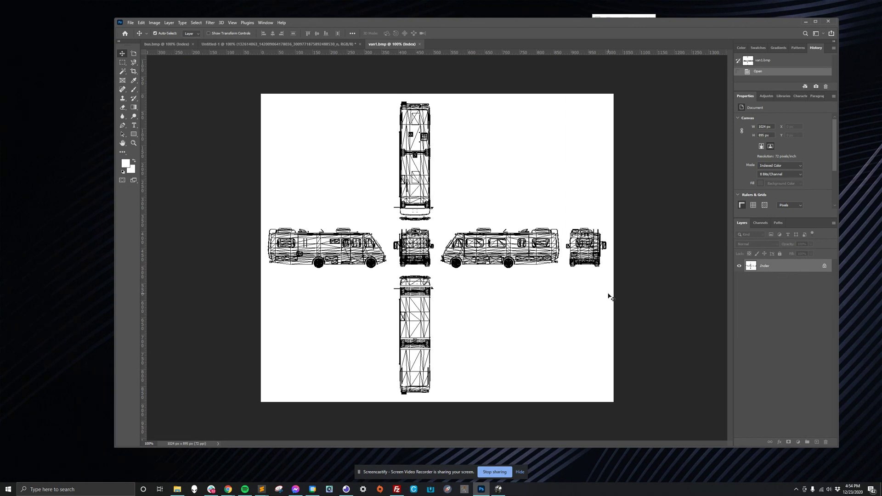
Copy the entire van1 template and paste it as Layer 1 into a new 1024×896 document.
key(ctrl+a)
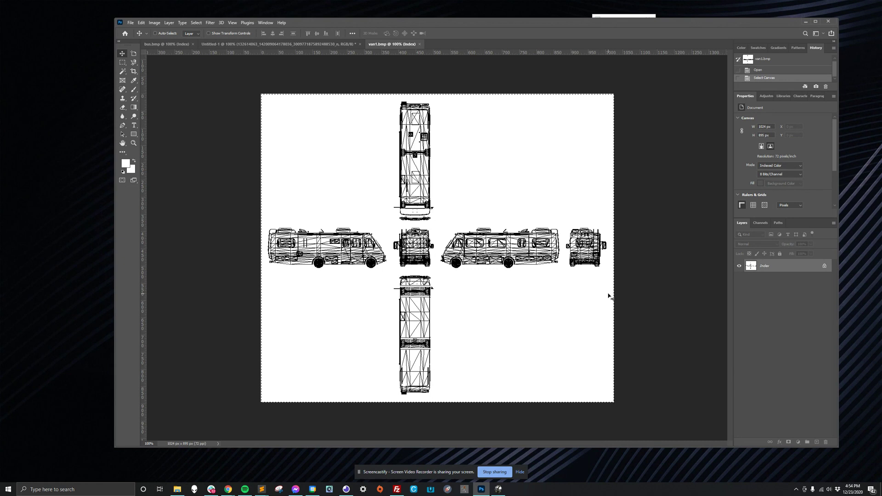
key(ctrl+c)
key(ctrl+n)
key(Return)
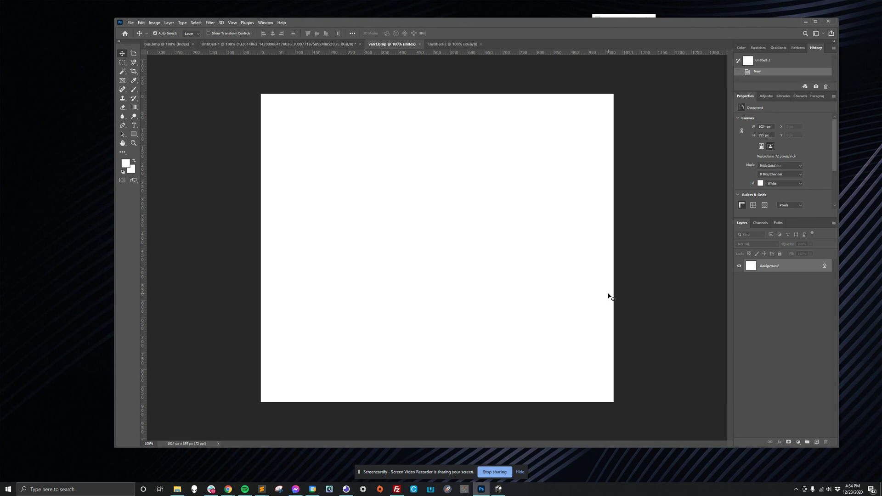
key(ctrl+v)
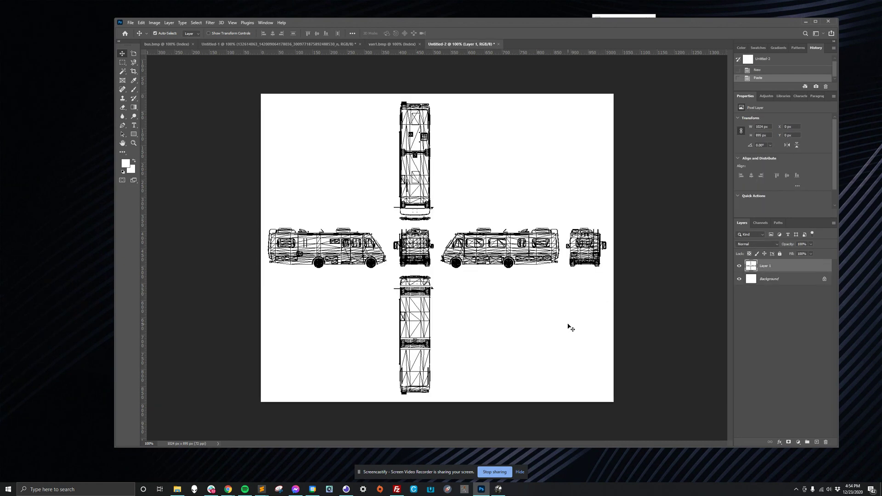